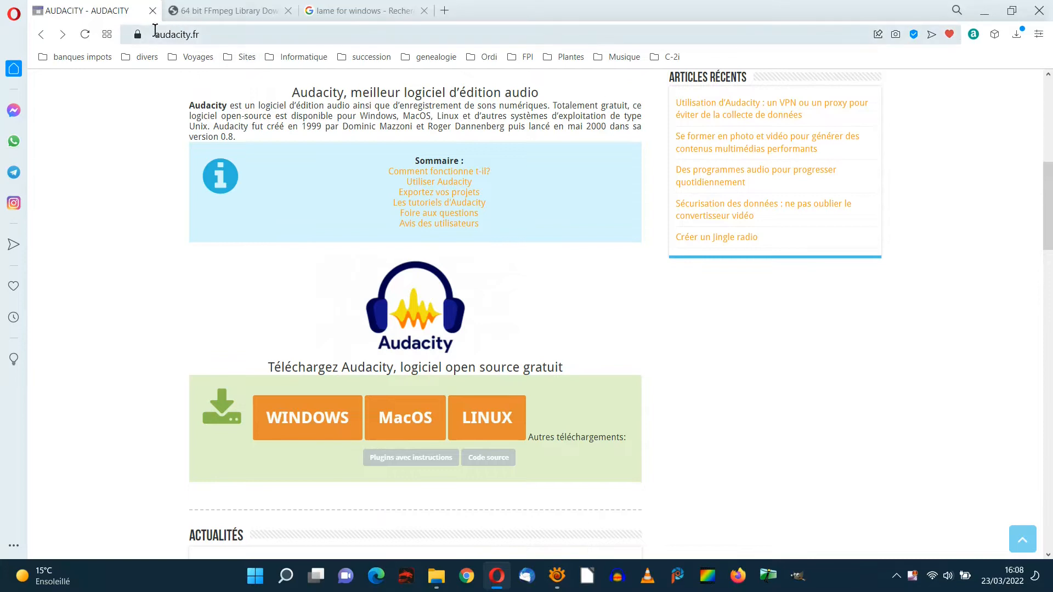
Download the Windows version of Audacity and save audacity-win-3.1.3-64bit.exe in the Tuto 1 folder.
left_click(325, 421)
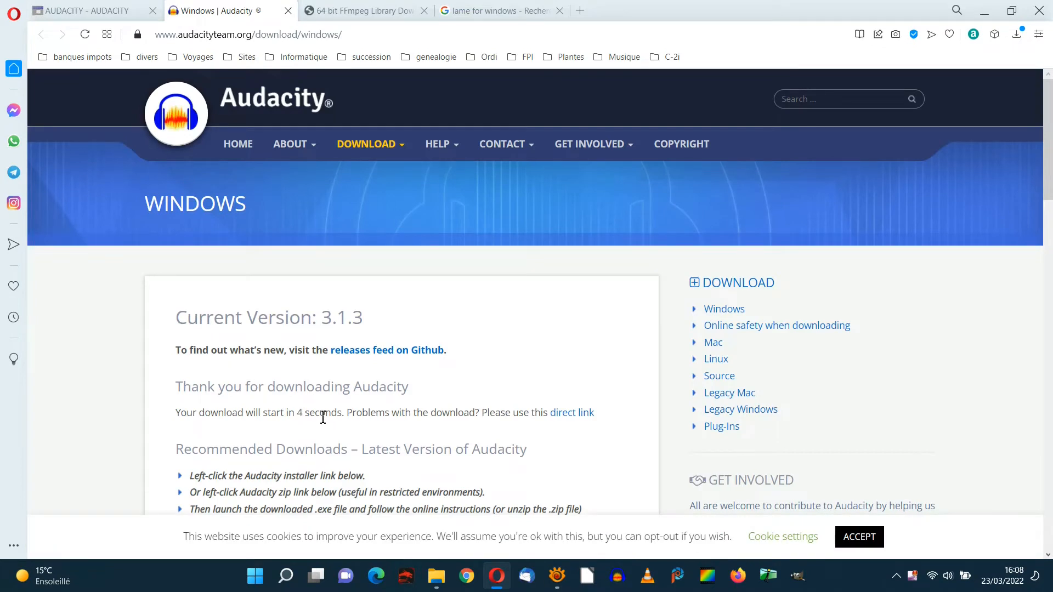
scroll(323, 418, "down", 3)
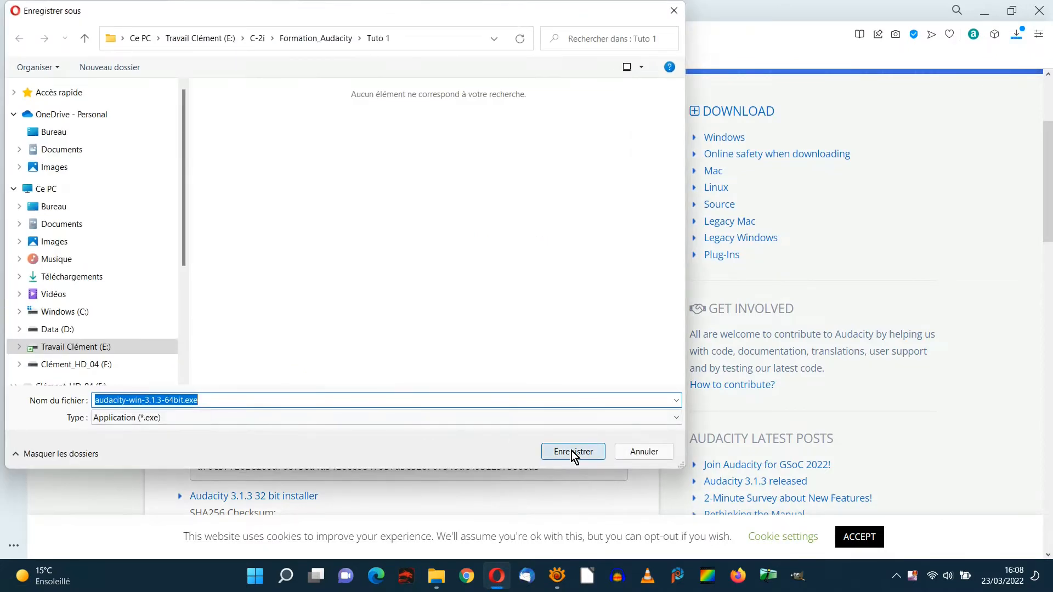
left_click(571, 452)
Follow the FFmpeg import/export library link to its external download page and download the FFmpeg v2.2.2 INSTALLER (.EXE).
scroll(377, 324, "down", 8)
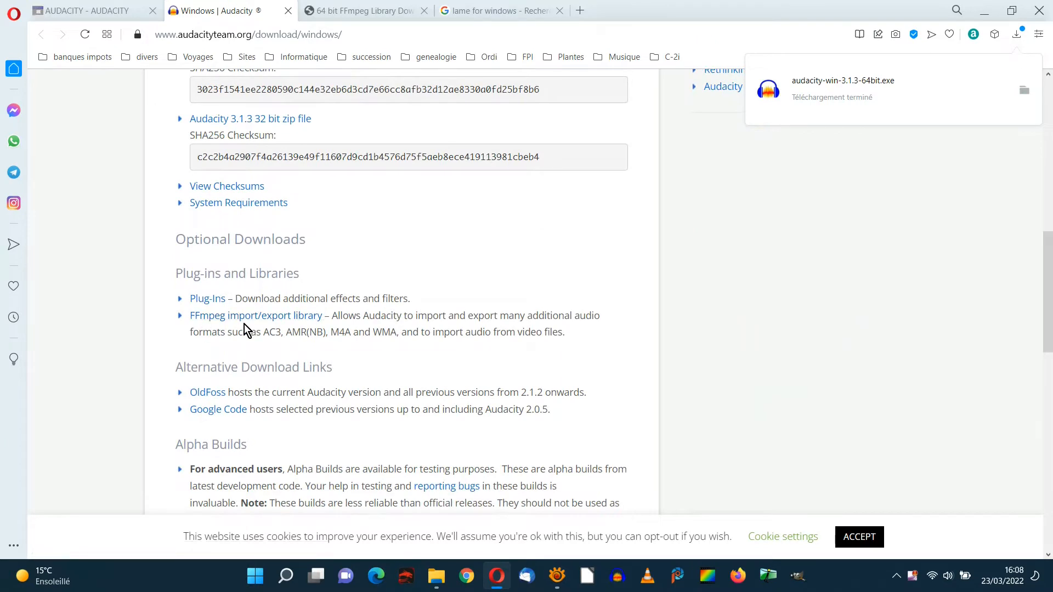
left_click(208, 322)
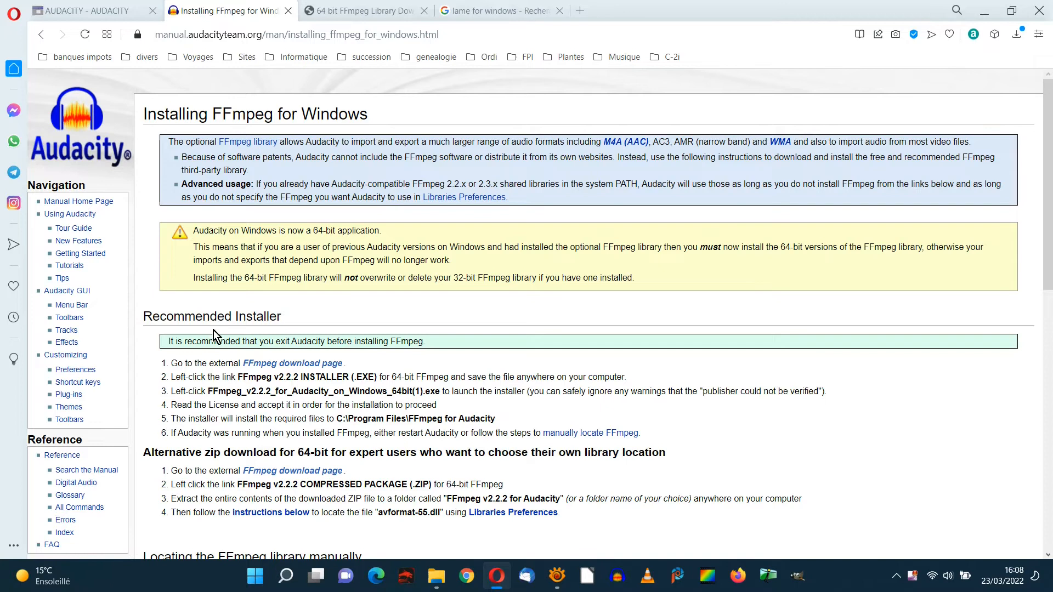
left_click(297, 364)
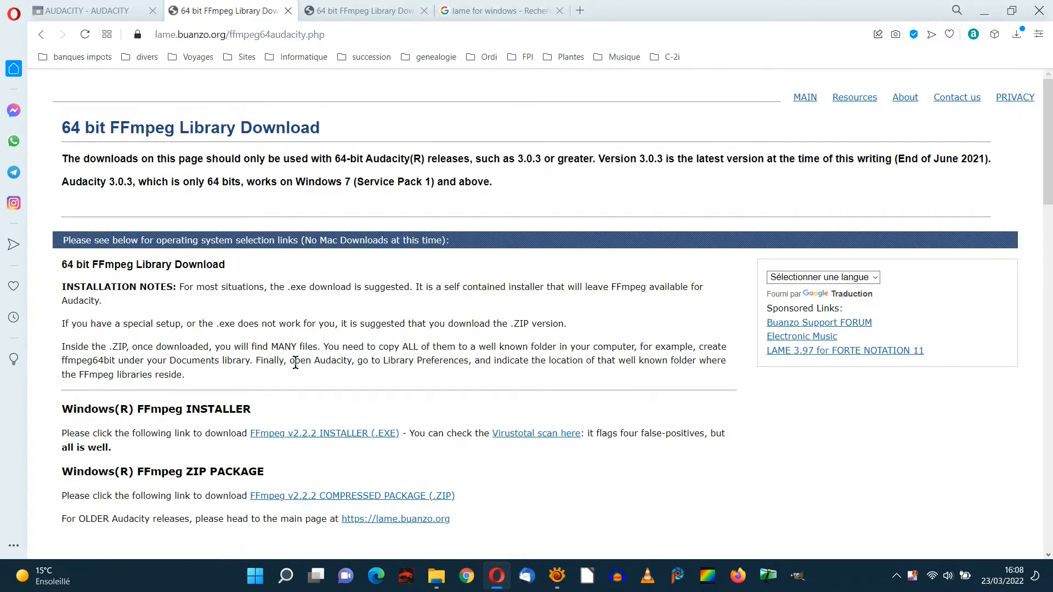
scroll(296, 363, "down", 3)
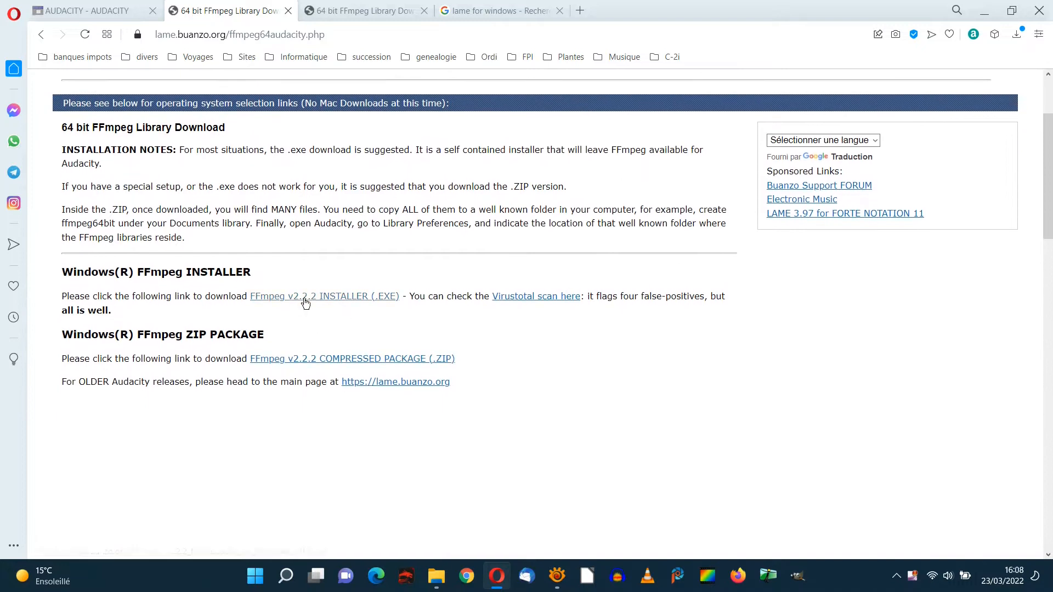
left_click(326, 297)
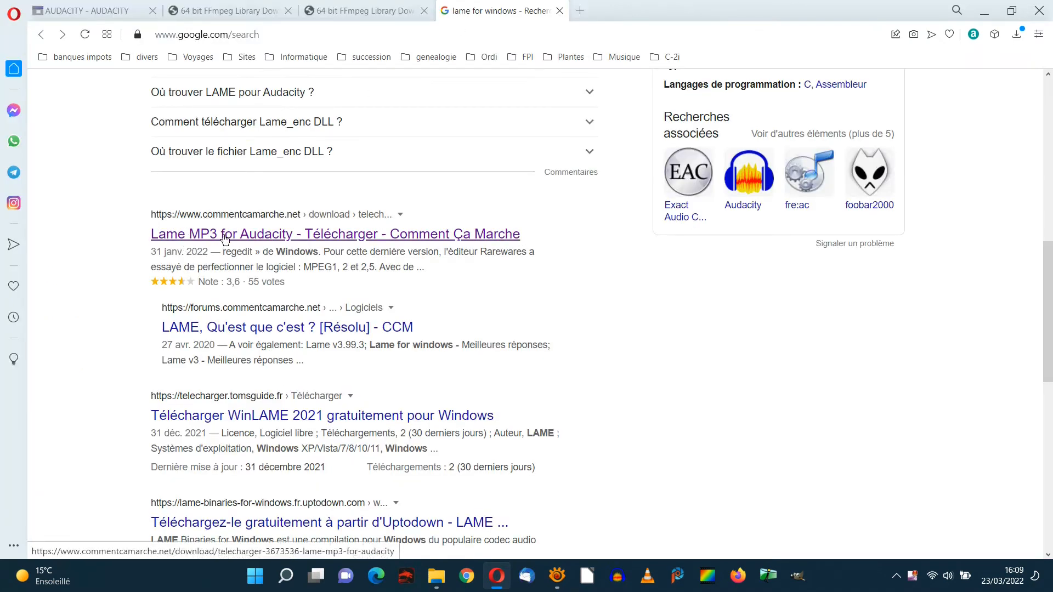
Download Lame MP3 for Audacity for Windows from the CommentCaMarche search result, and close the Lame and FFmpeg pages.
left_click(225, 236)
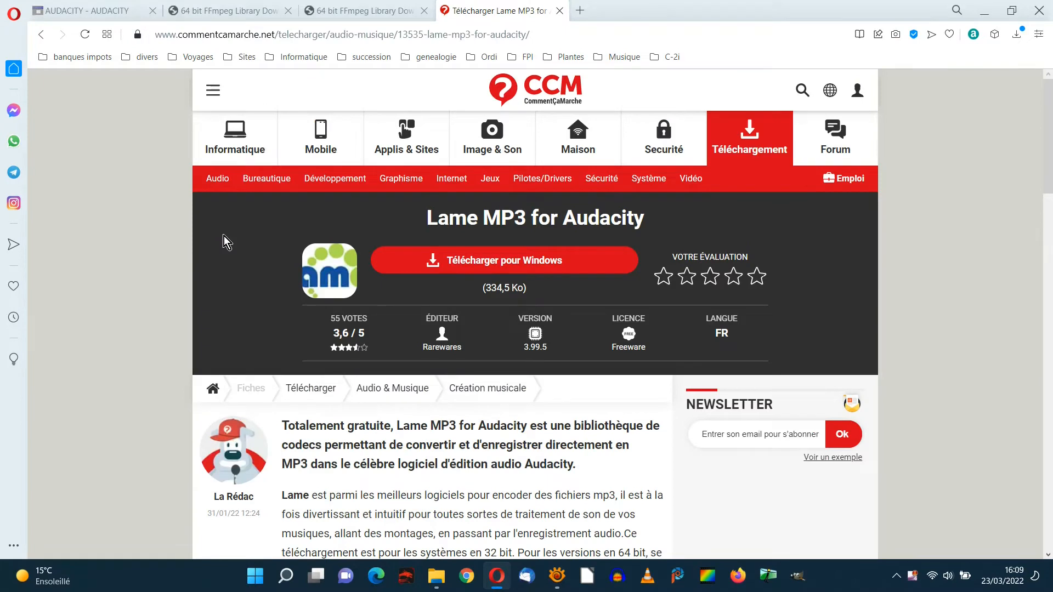
left_click(475, 261)
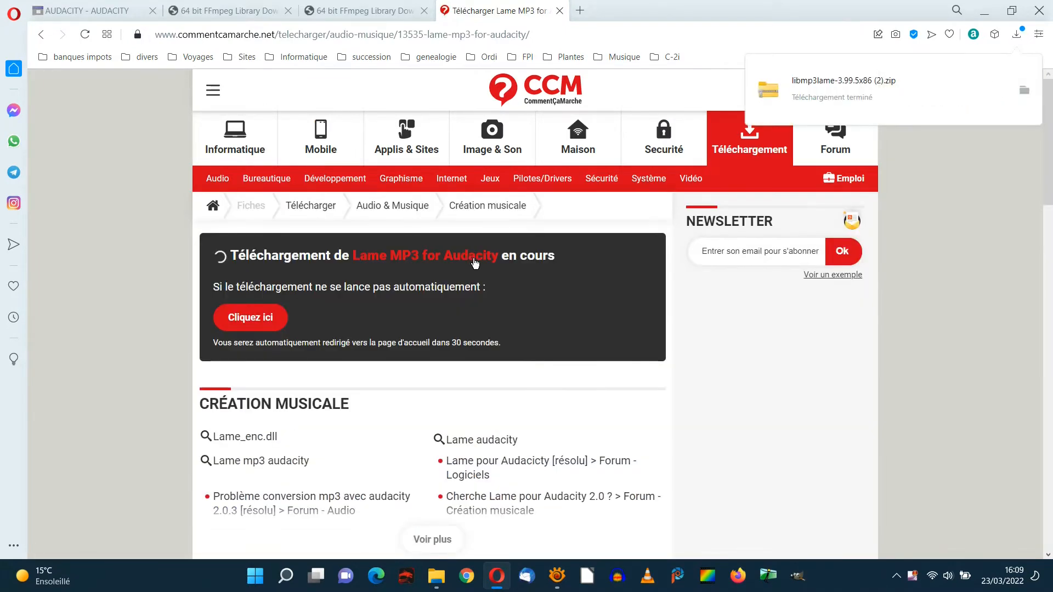
left_click(560, 11)
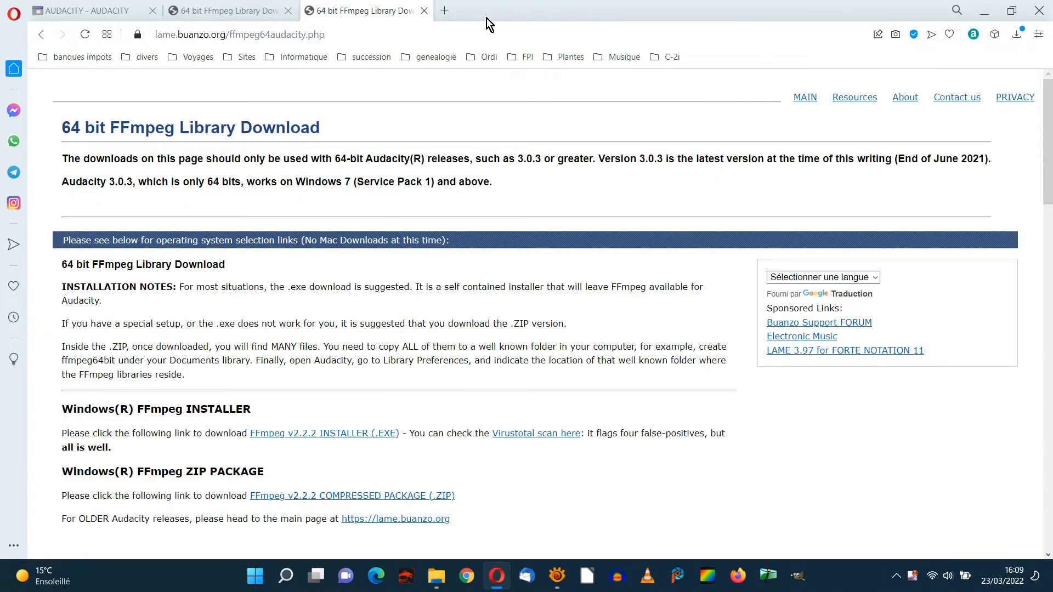
left_click(424, 10)
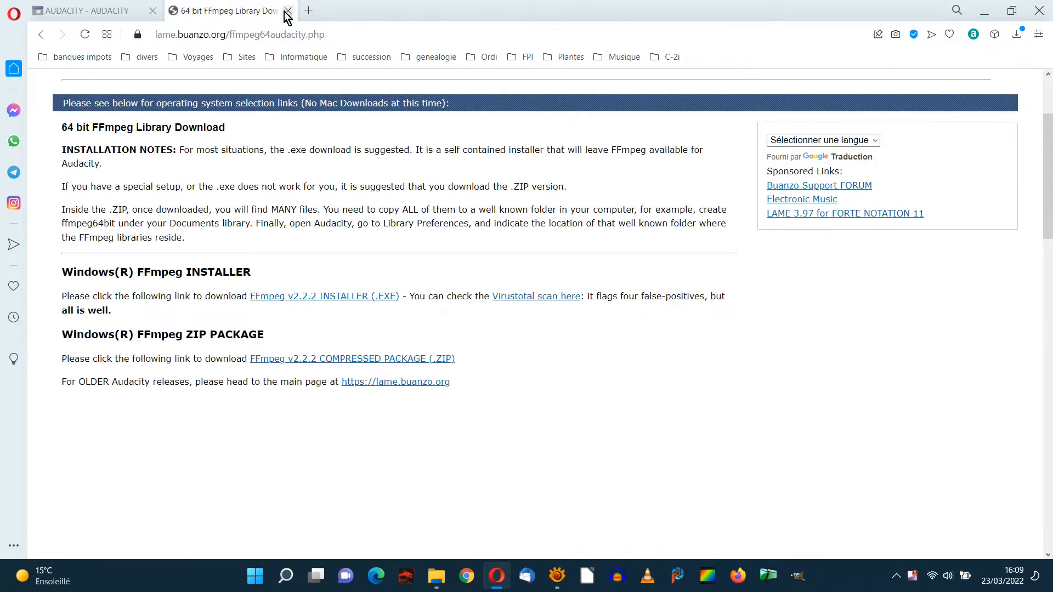
left_click(286, 11)
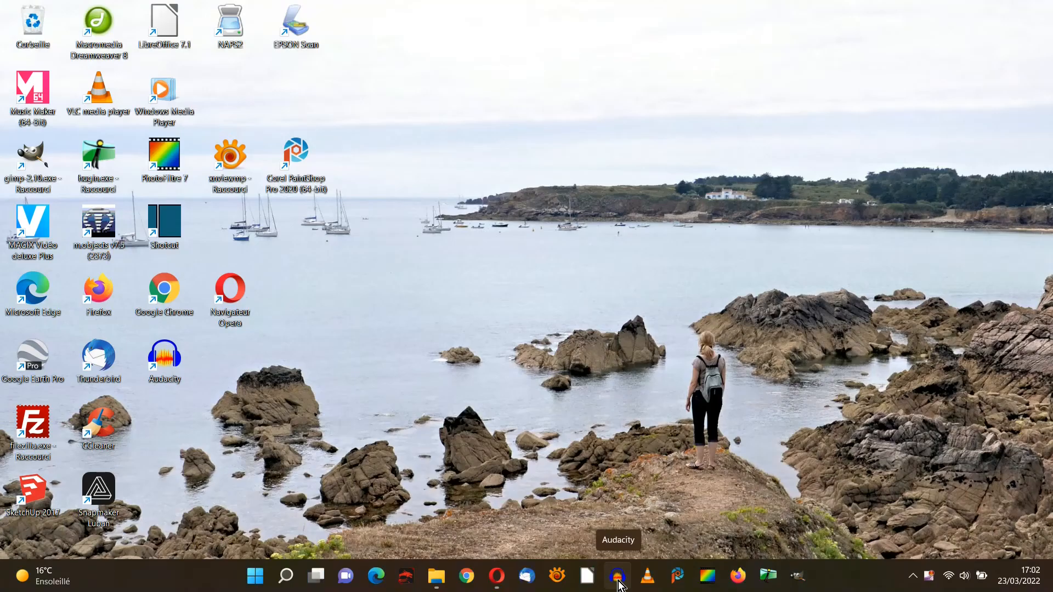
Launch Audacity and choose the Bose QC3 headset microphone for recording and Haut-parleurs (Realtek(R) Audio) for playback.
left_click(617, 577)
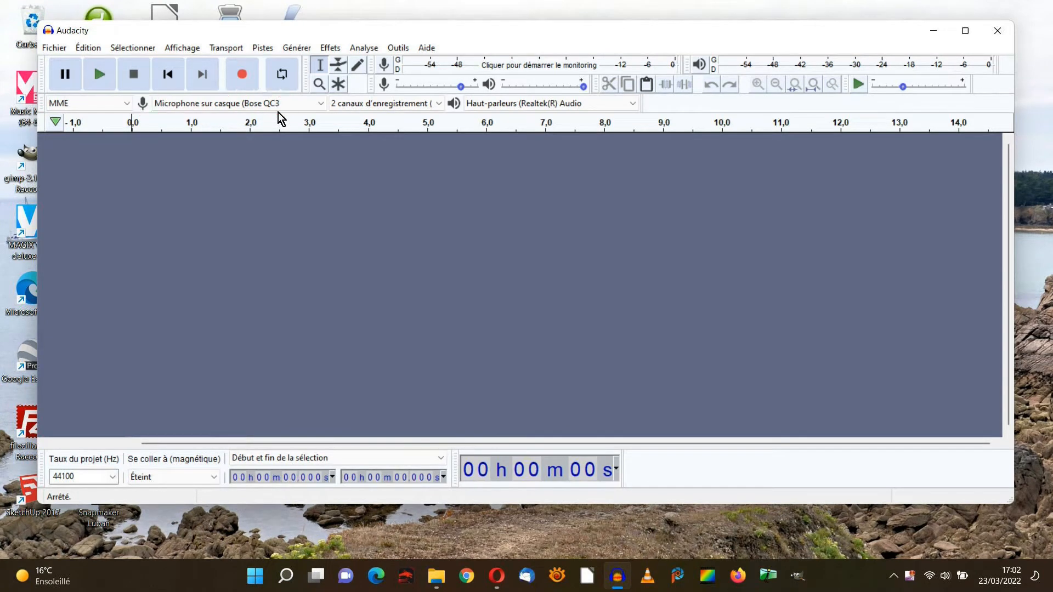
left_click(320, 104)
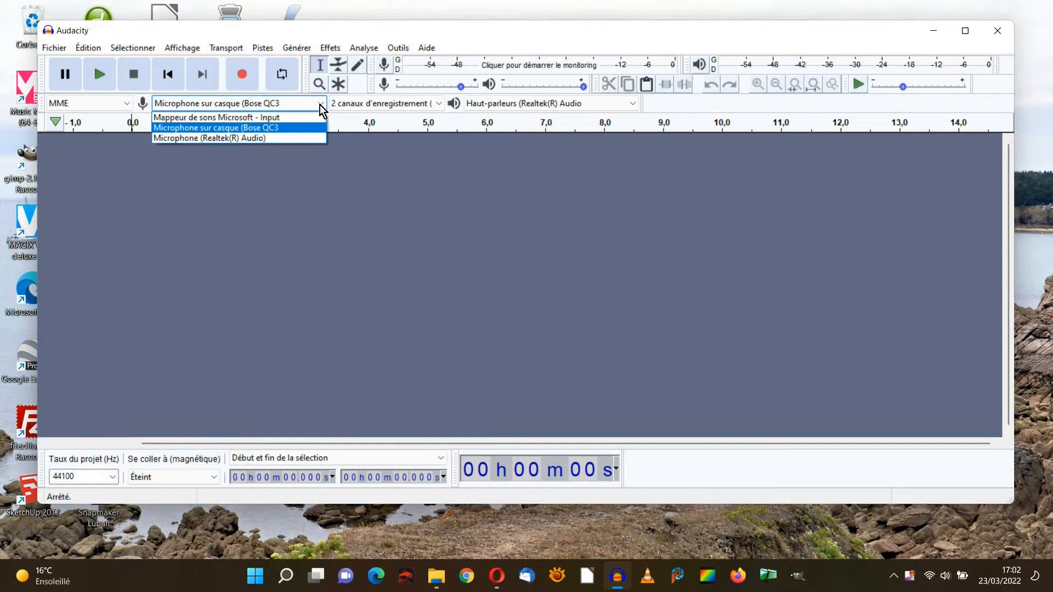
left_click(224, 128)
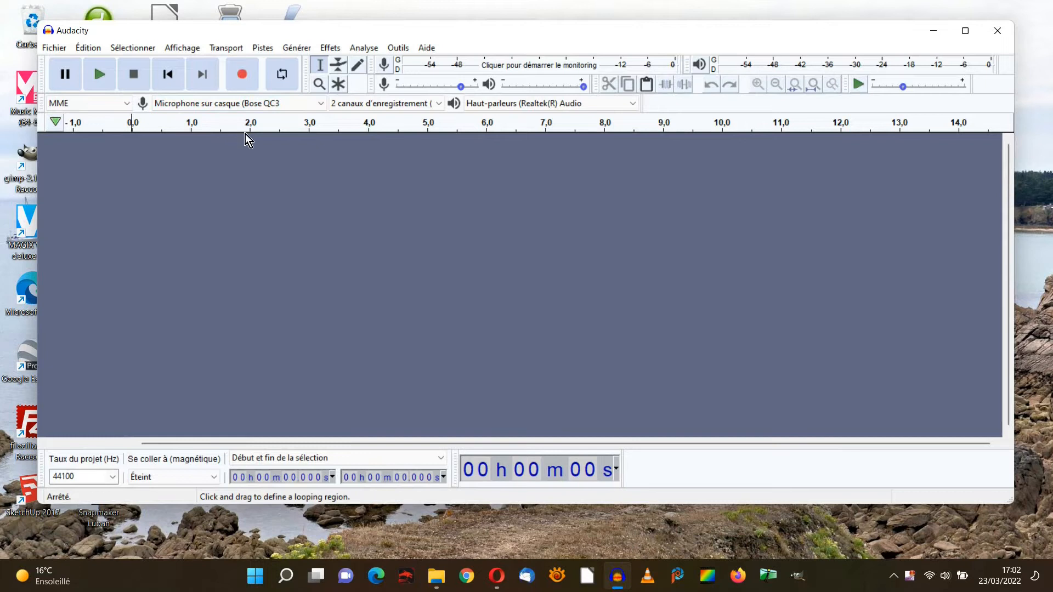
left_click(630, 104)
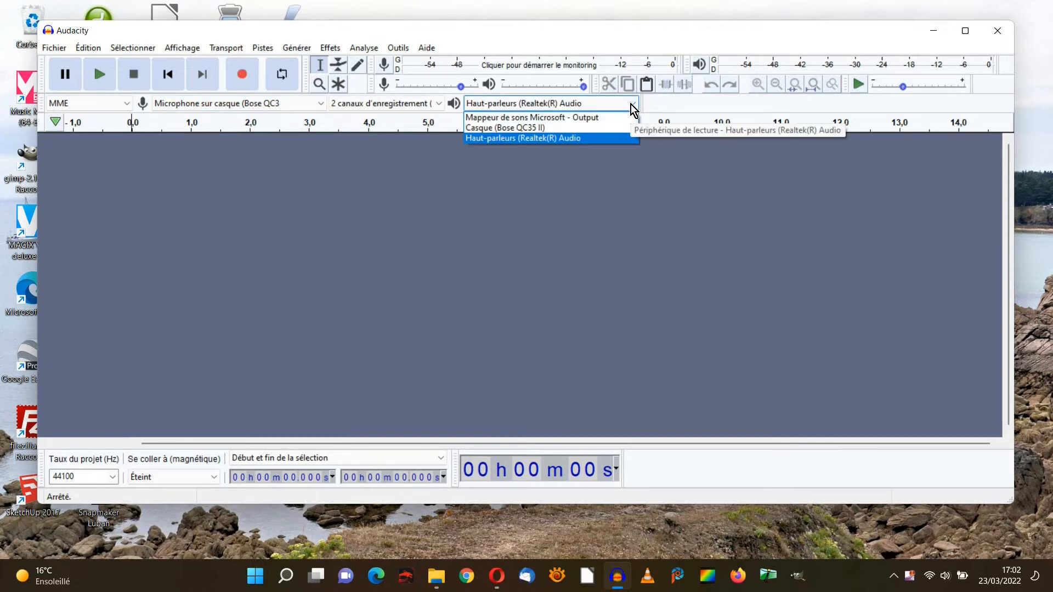
left_click(549, 138)
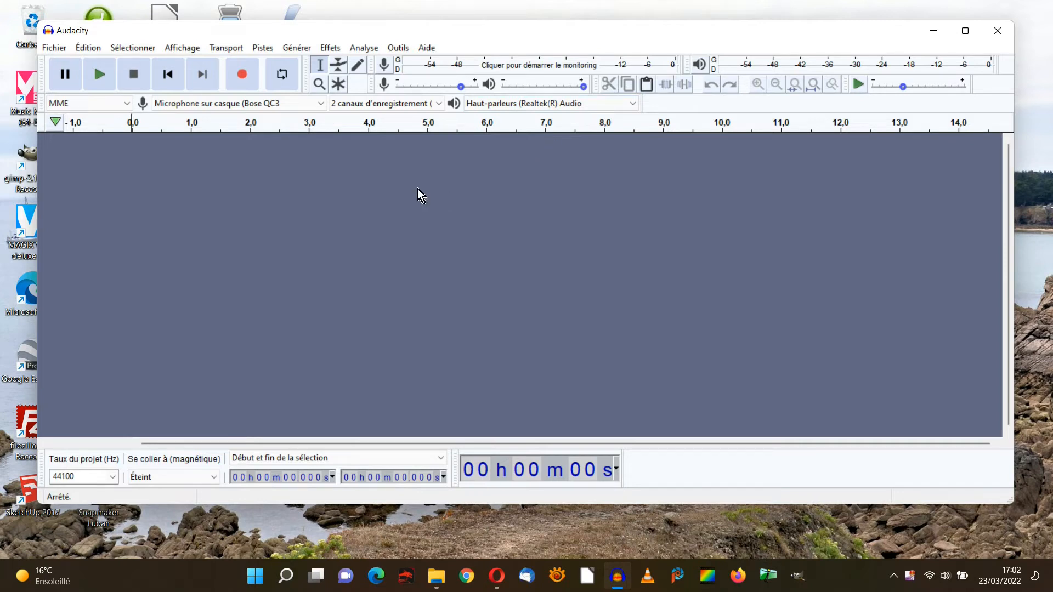
Record a stereo voice clip about 7 seconds long, starting and ending it with a pause, and play it back.
left_click(242, 75)
key("p")
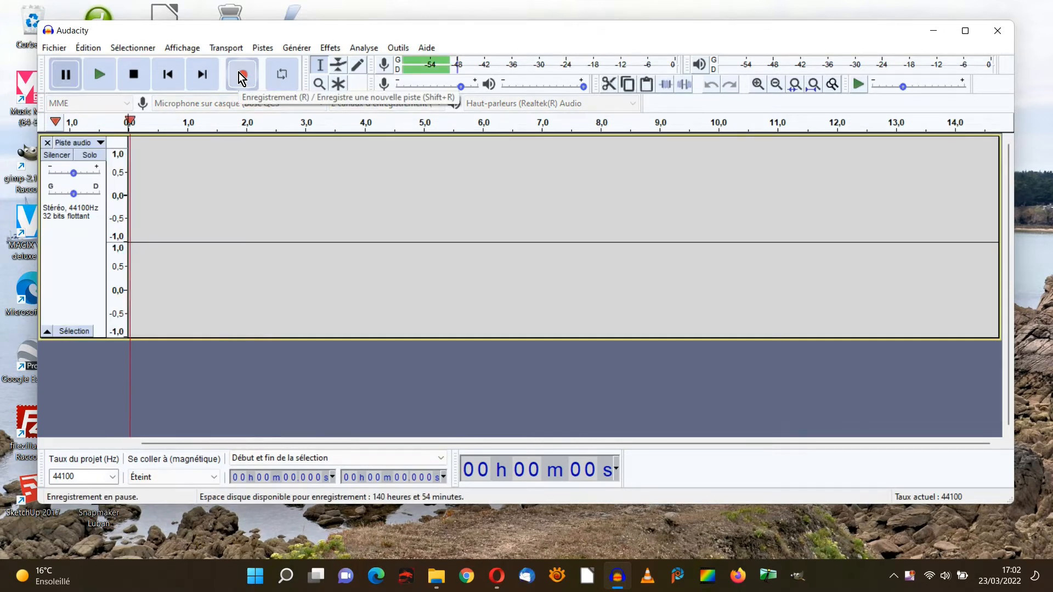
key("p")
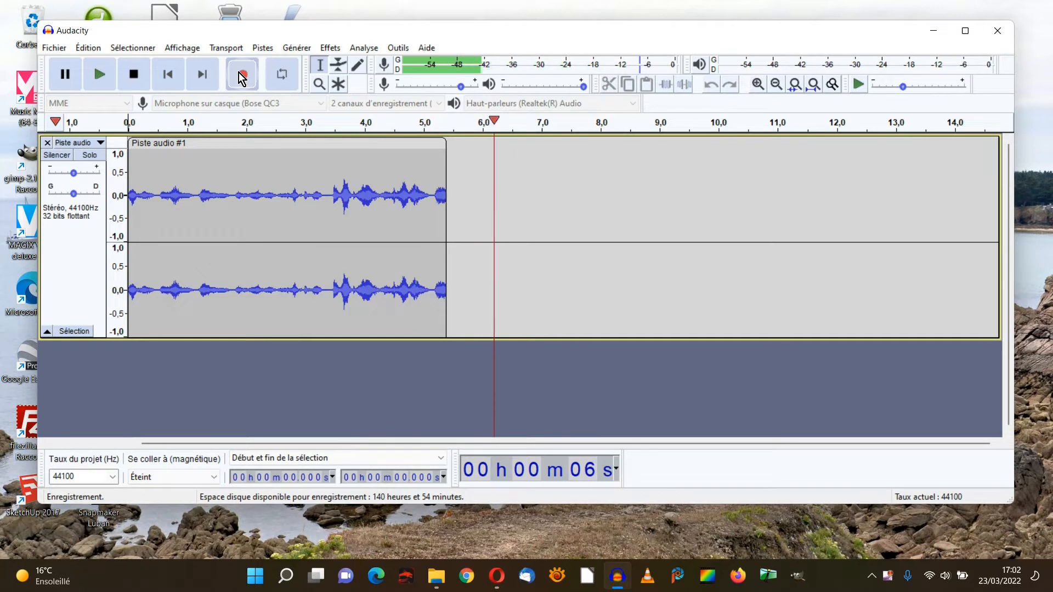
key("p")
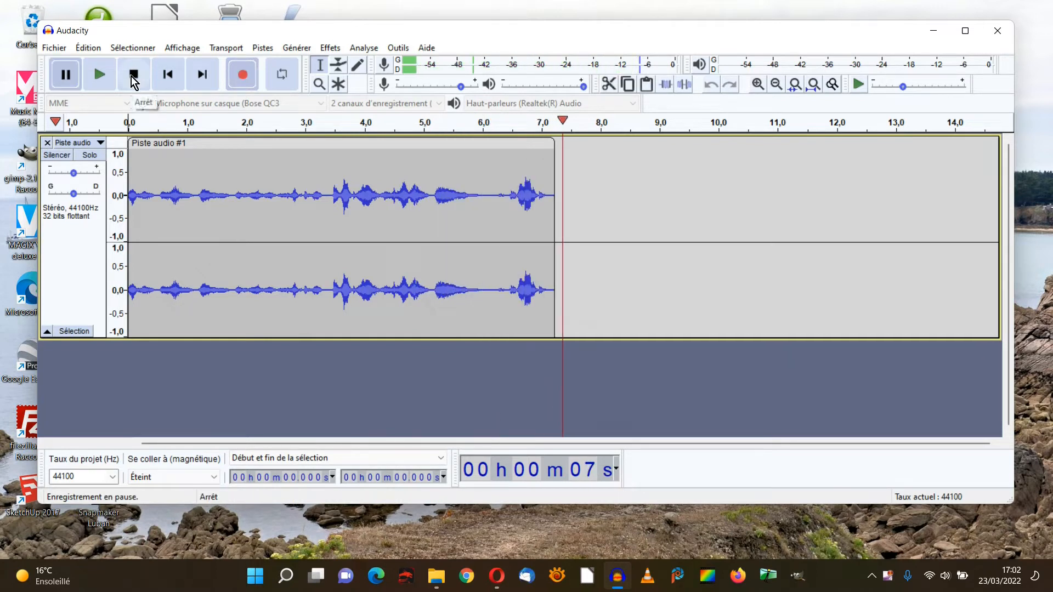
left_click(131, 79)
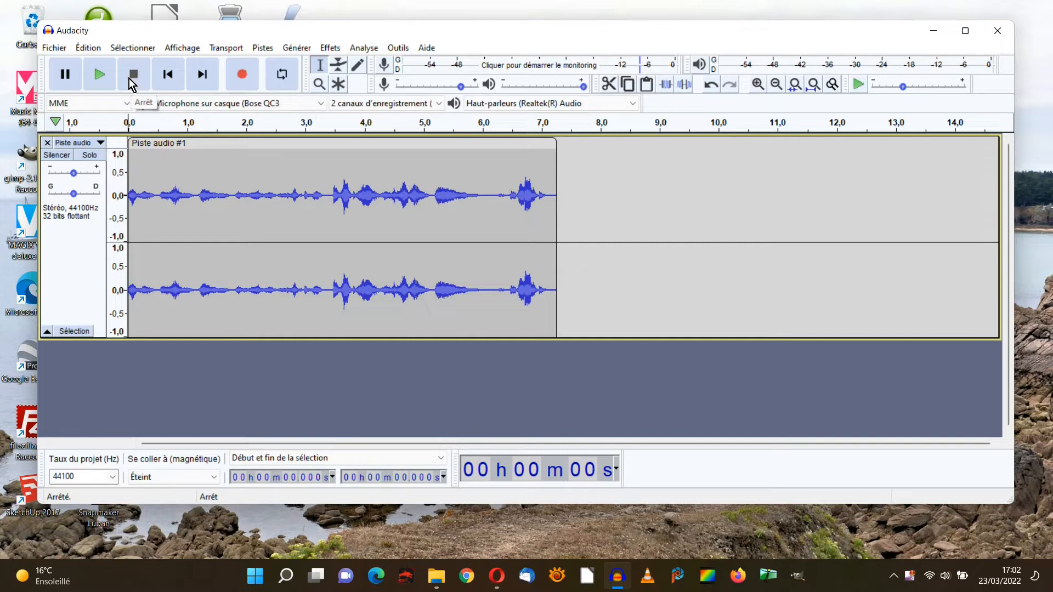
left_click(98, 77)
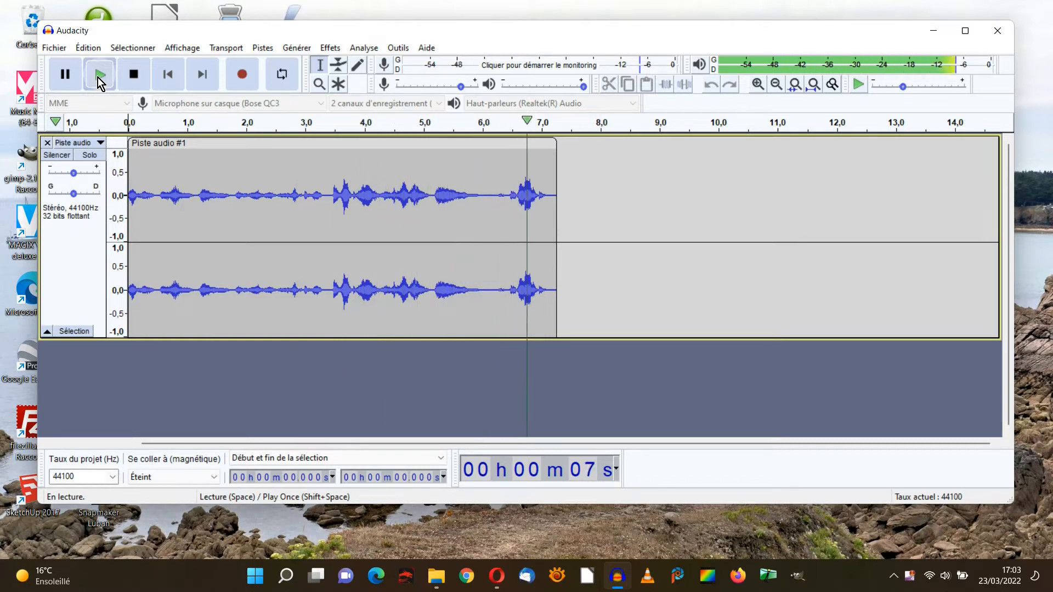
Cut the passage from about 5.1 s to 6.2 s after previewing it, and replay the track from the start.
left_click_drag(431, 213, 491, 218)
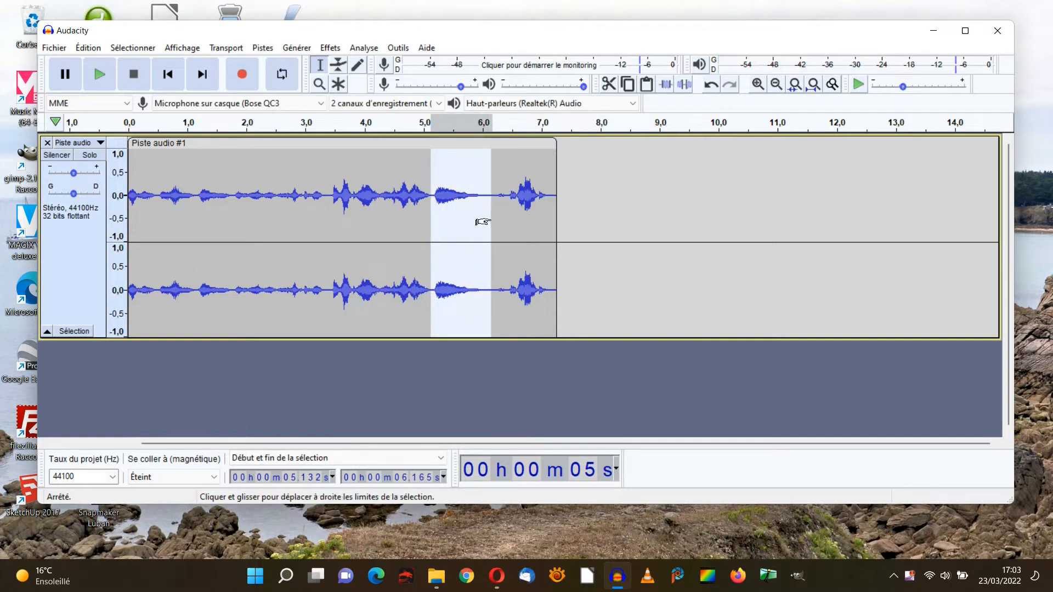
left_click(94, 76)
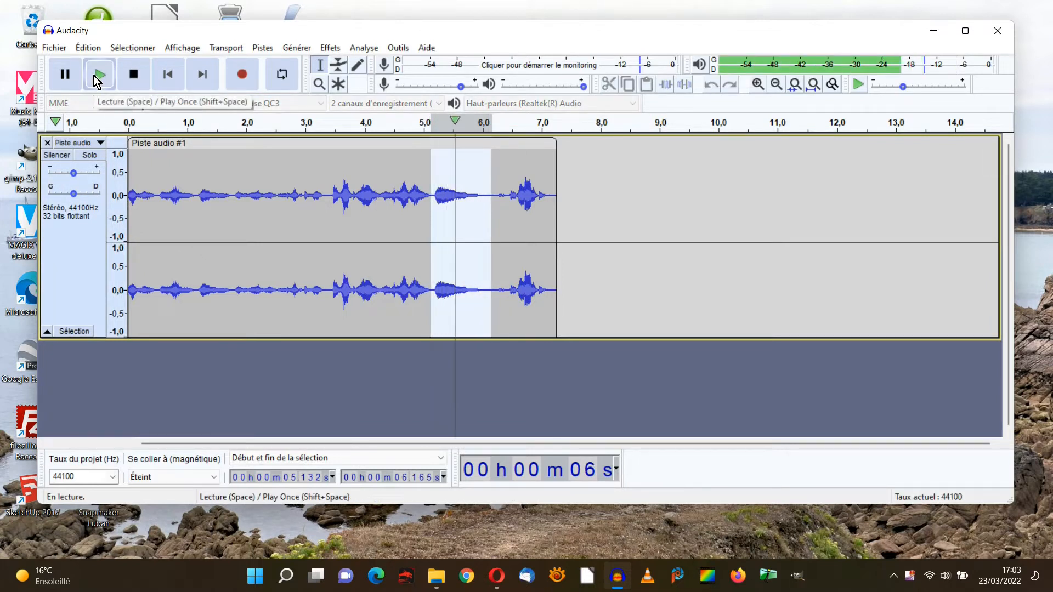
left_click(607, 87)
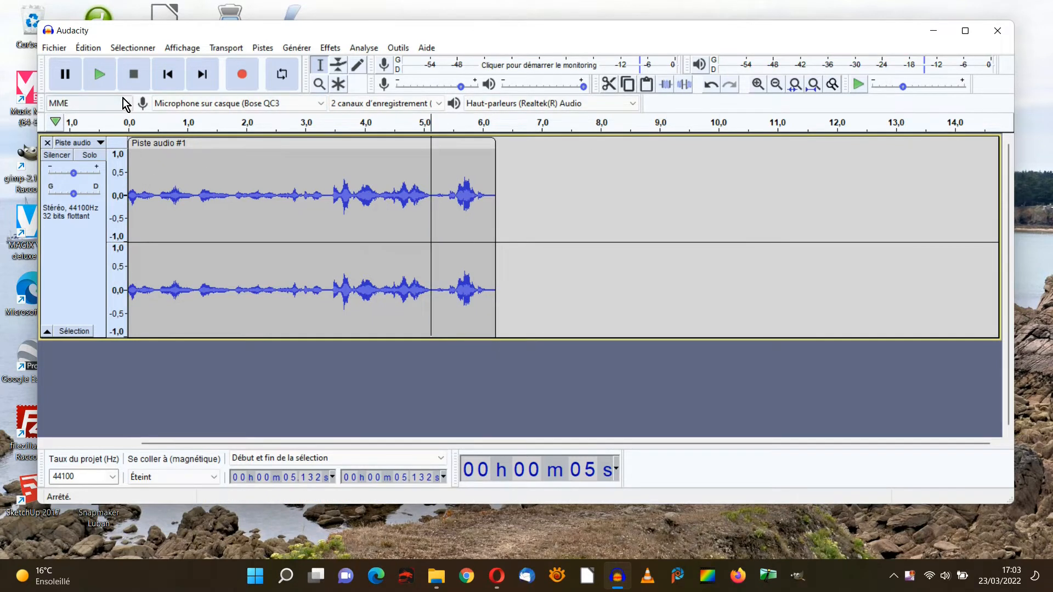
left_click(167, 77)
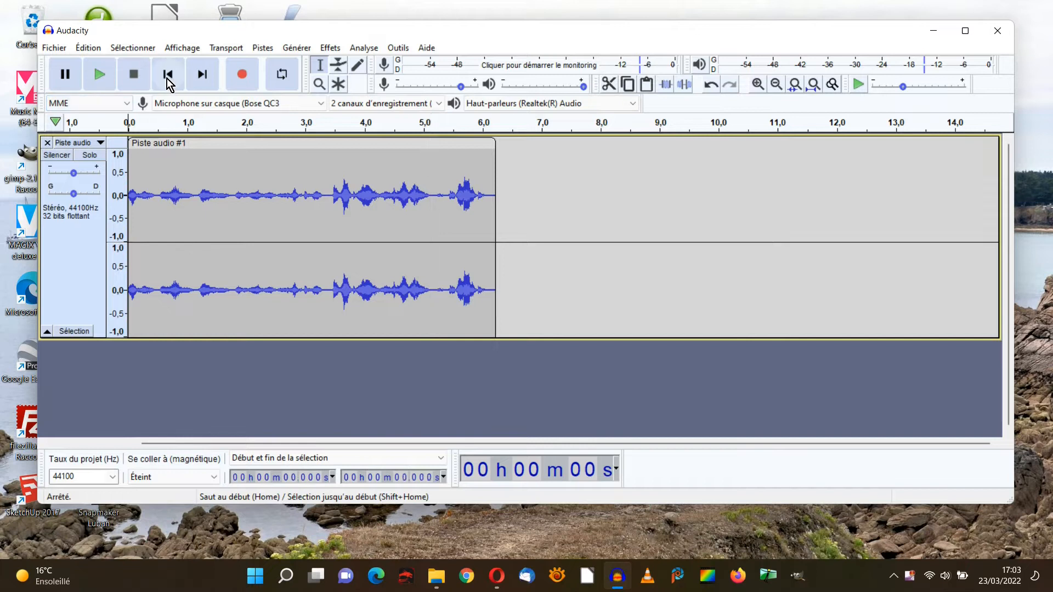
left_click(101, 79)
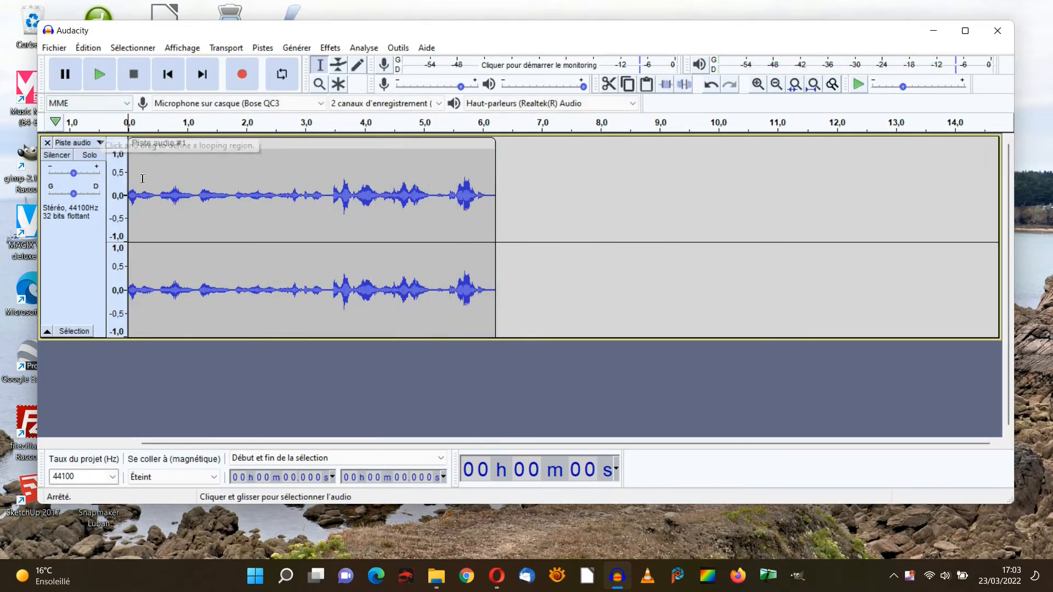
Paste the cut passage at about 0.5 s and play the edited track from the start.
left_click(158, 196)
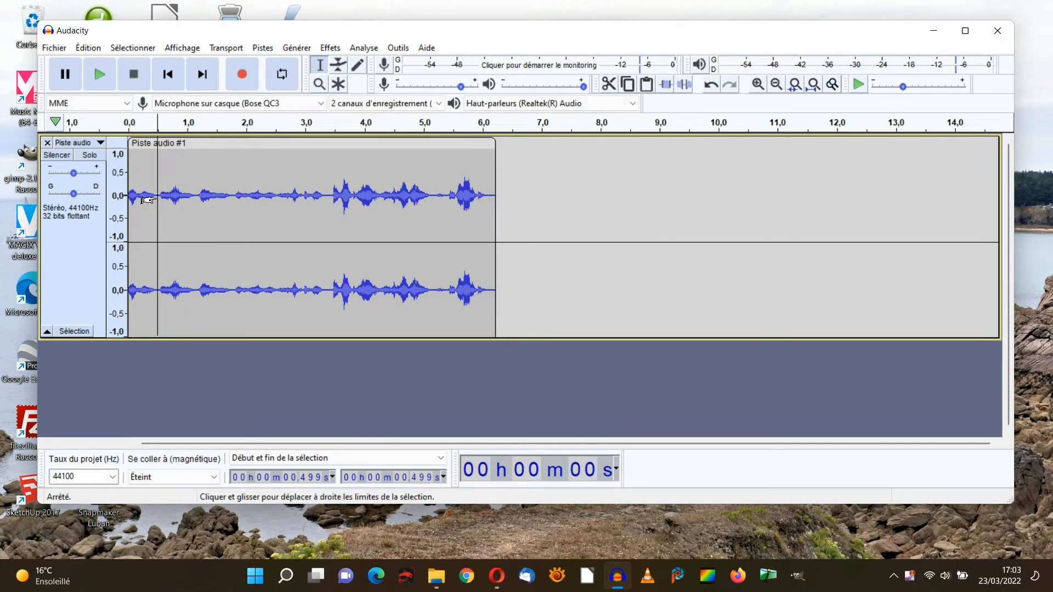
left_click(646, 86)
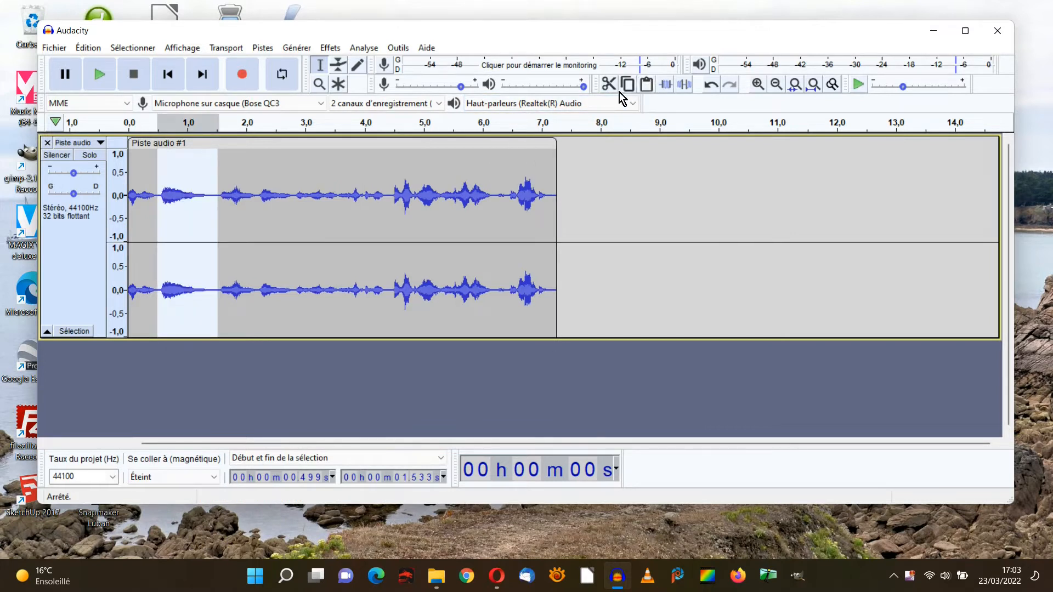
left_click(167, 75)
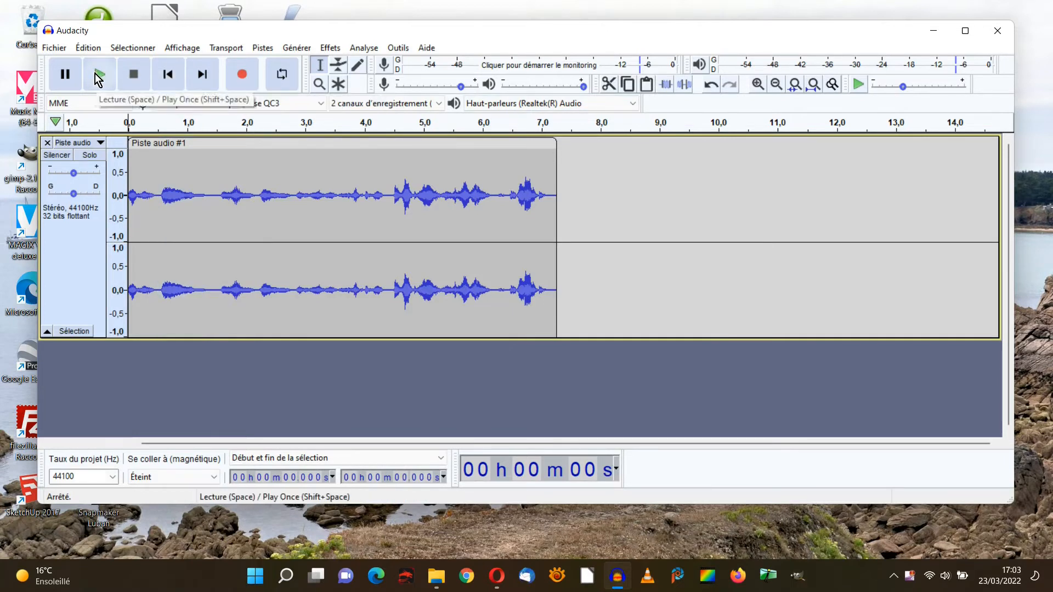
left_click(94, 73)
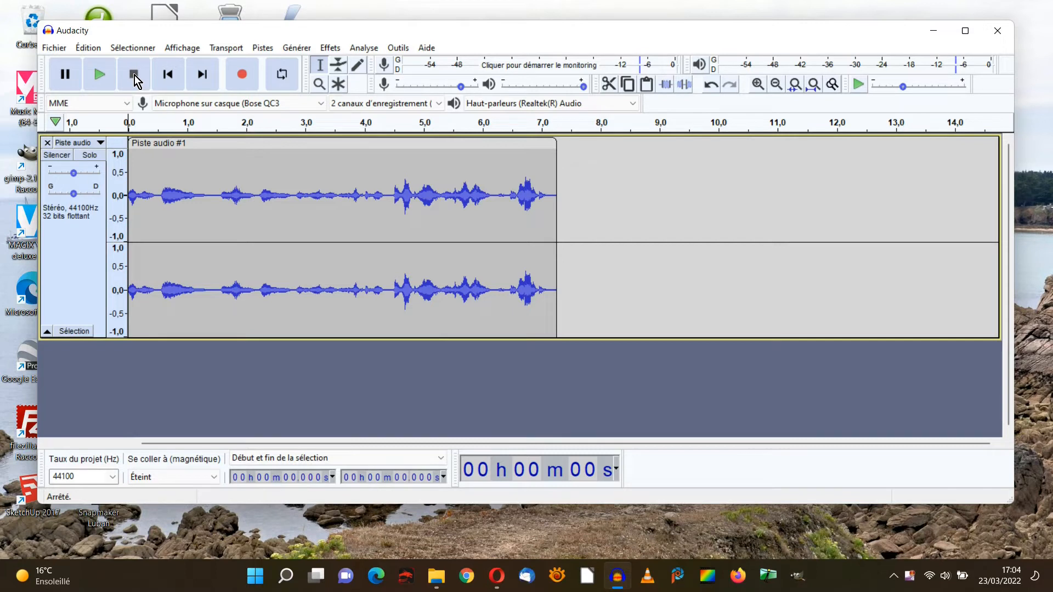
Save the recording as a new Audacity project named essai, accepting the project-only warning.
left_click(54, 47)
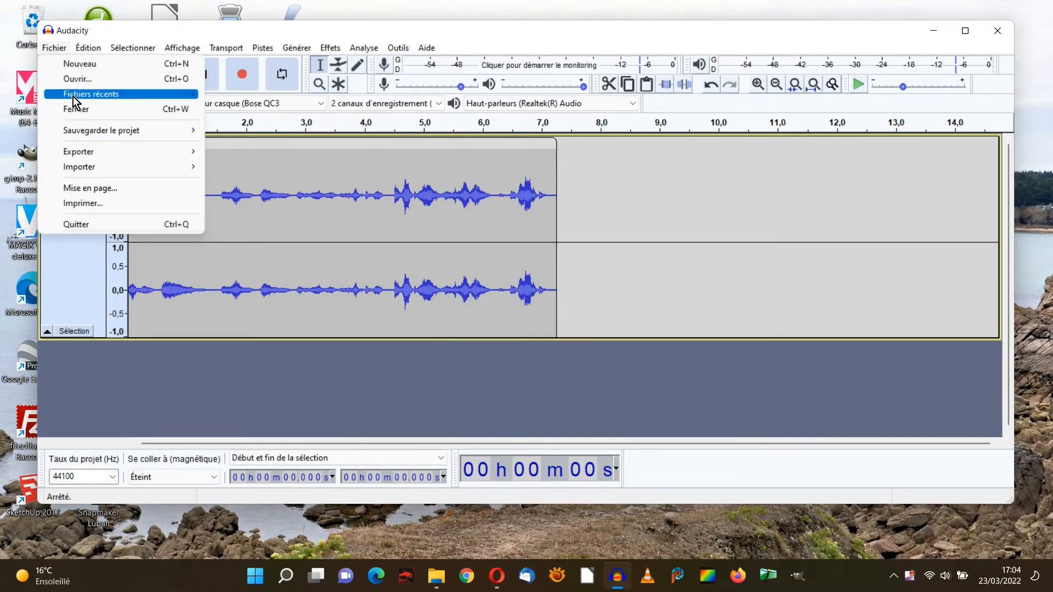
mouse_move(113, 130)
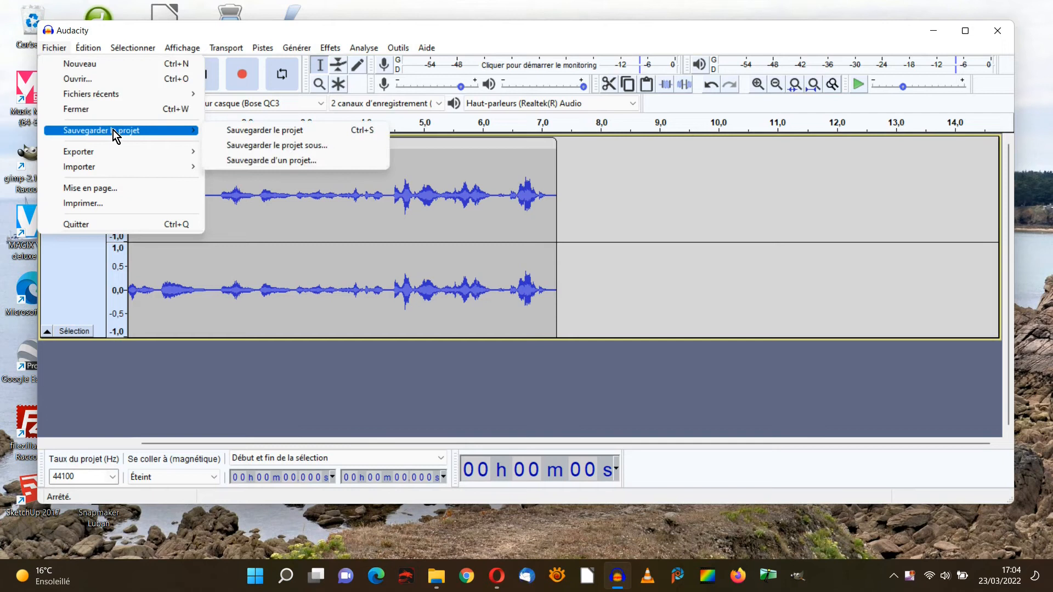
left_click(278, 146)
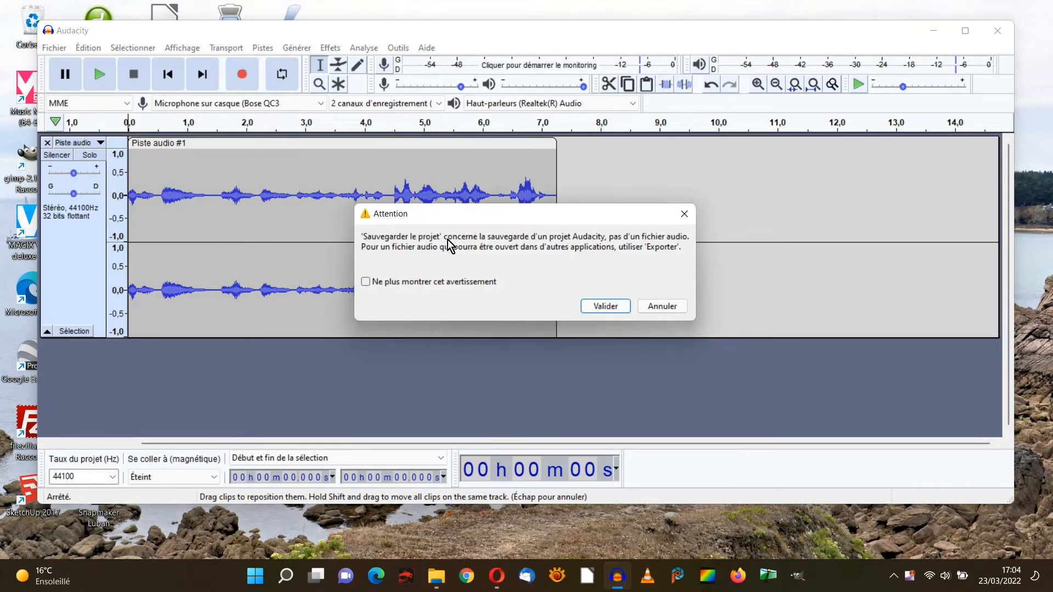
left_click(606, 307)
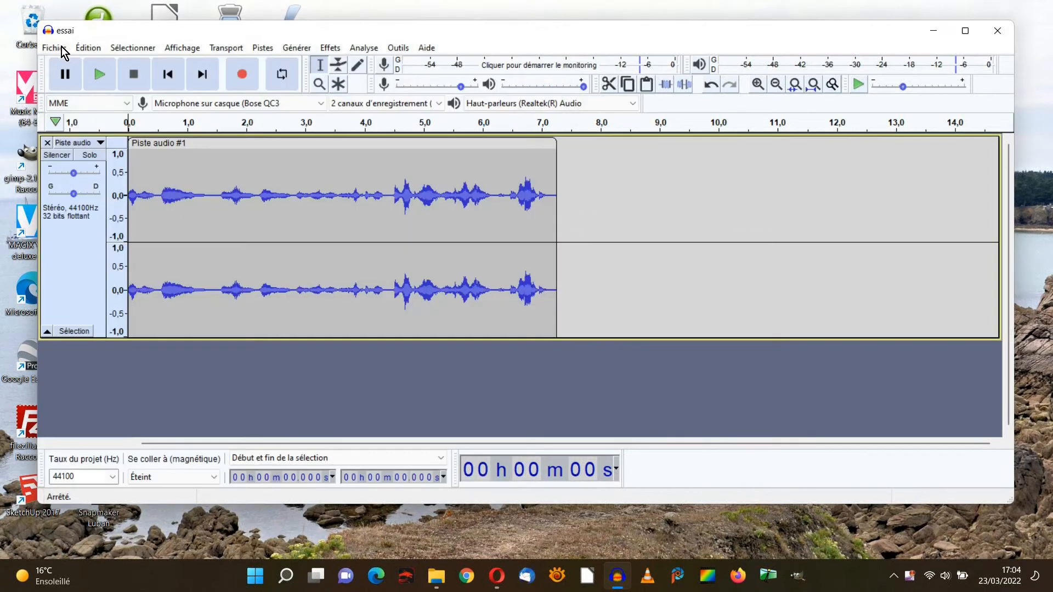
Export the audio as essai.wav in WAV (Microsoft) format with Signed 16-bit PCM encoding, leaving the metadata tags empty.
left_click(60, 47)
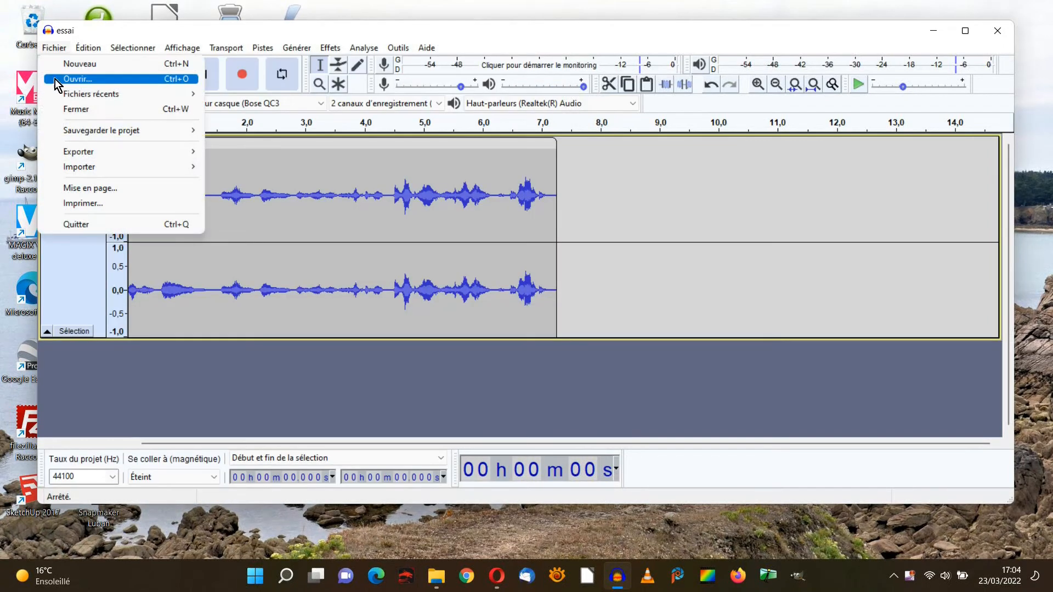
mouse_move(74, 155)
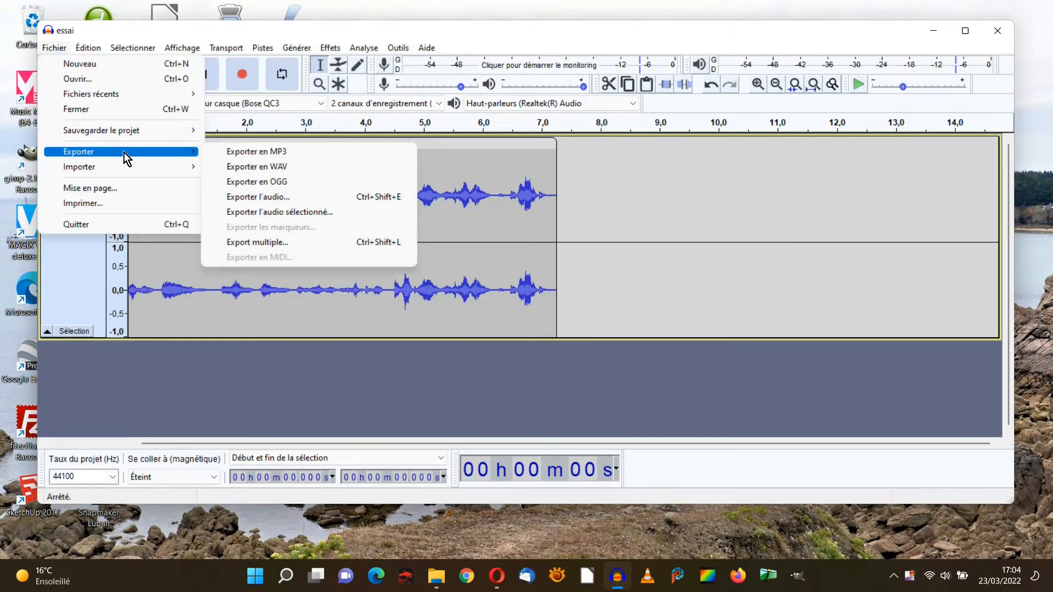
left_click(264, 166)
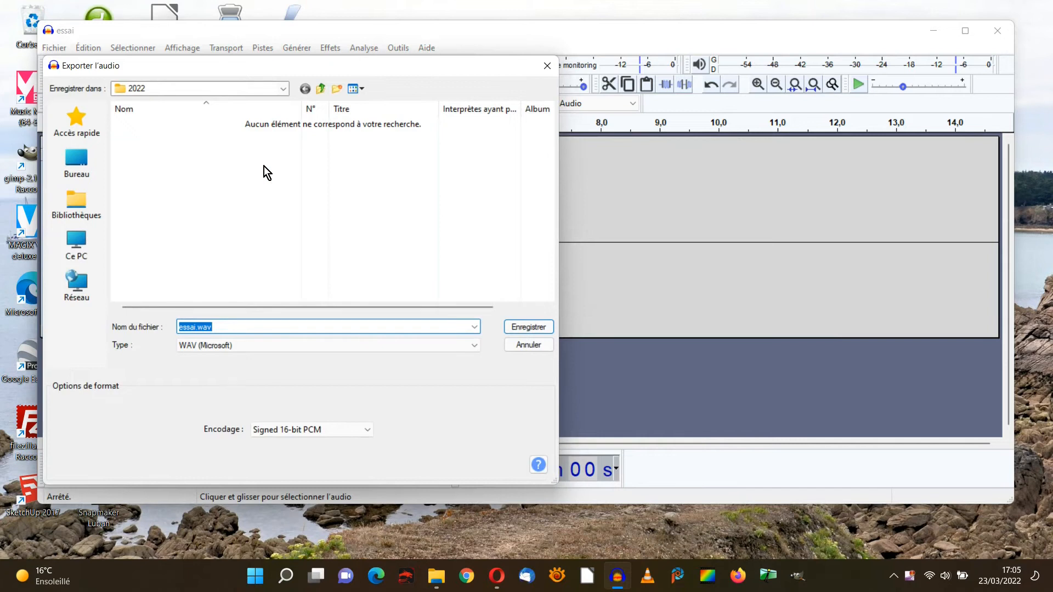
left_click(525, 328)
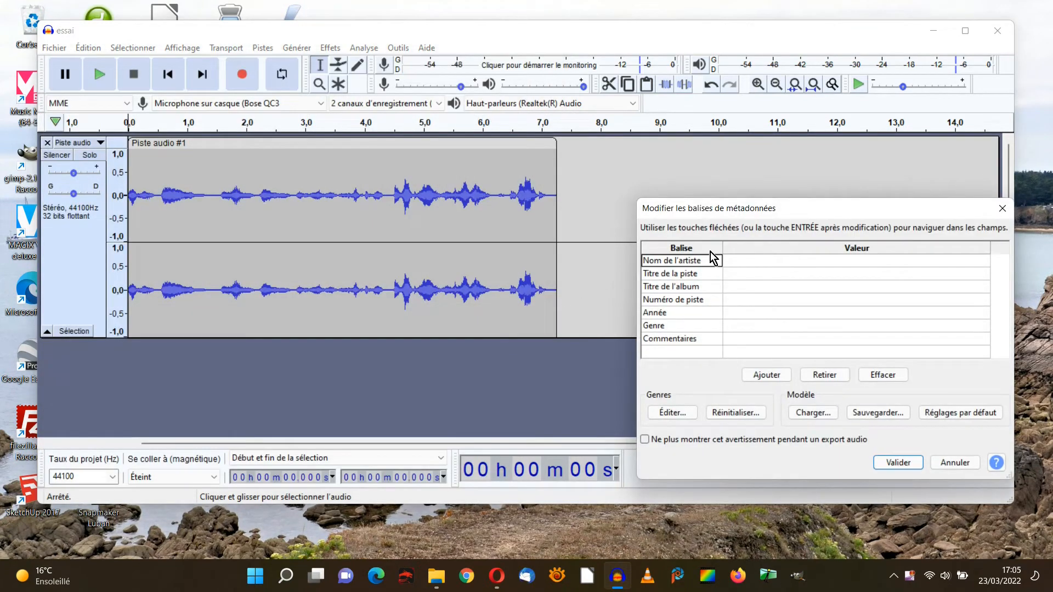
left_click(904, 462)
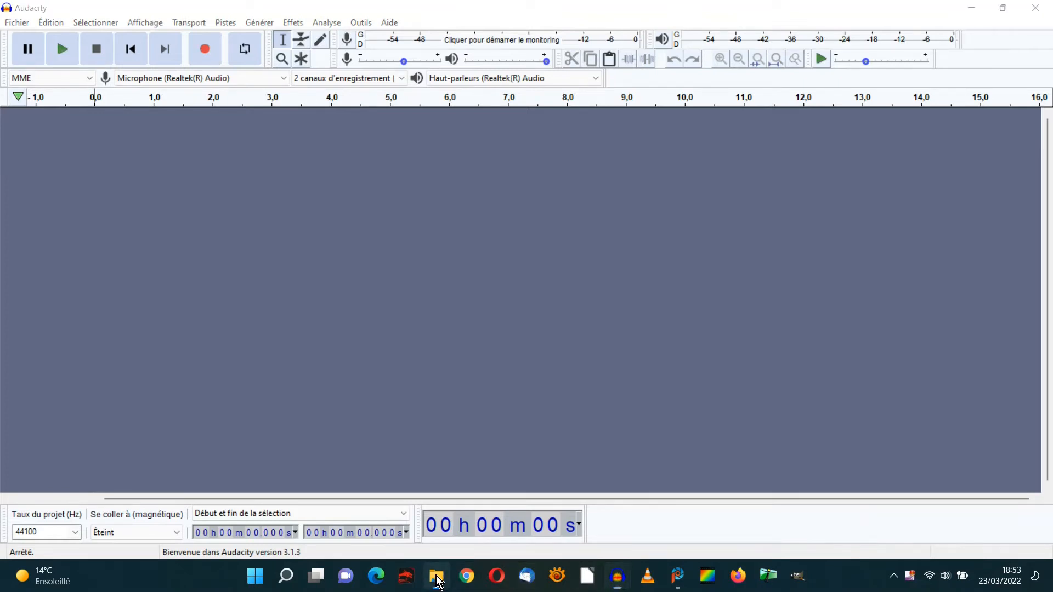
Import Suzanne.mp3 from the Tuto 1 folder into the empty Audacity project.
left_click(437, 577)
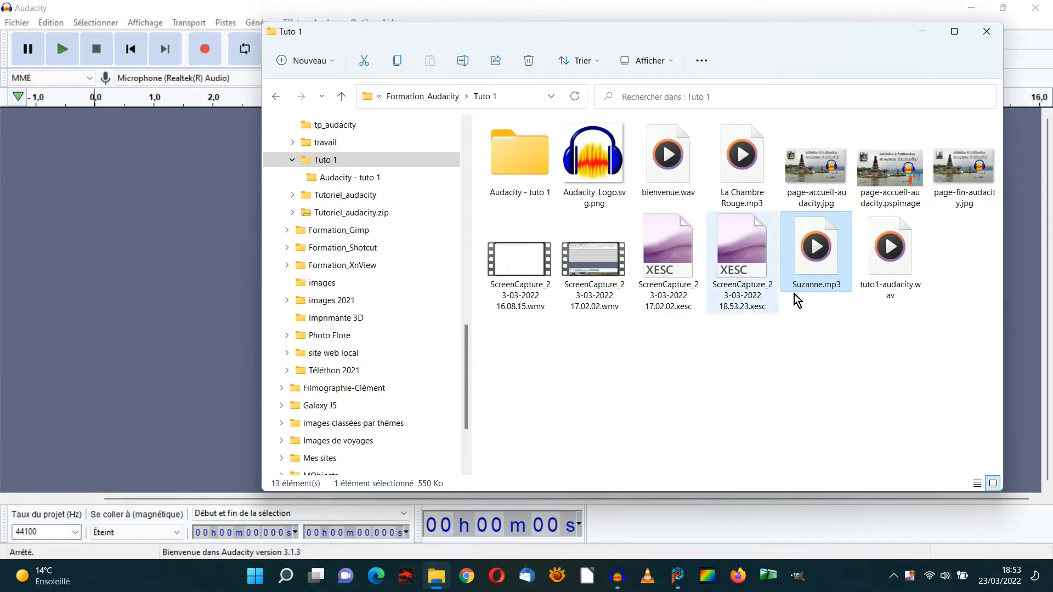
left_click_drag(817, 254, 167, 216)
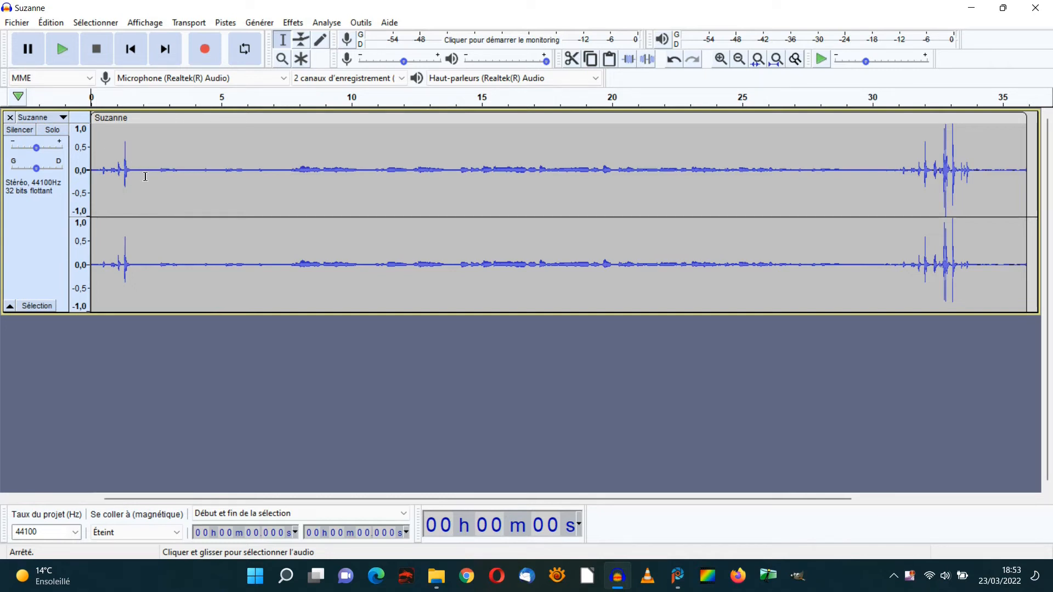
Cut the first 2.1 s of the Suzanne track and silence the audio from about 28.5 s to its end.
left_click_drag(146, 176, 91, 176)
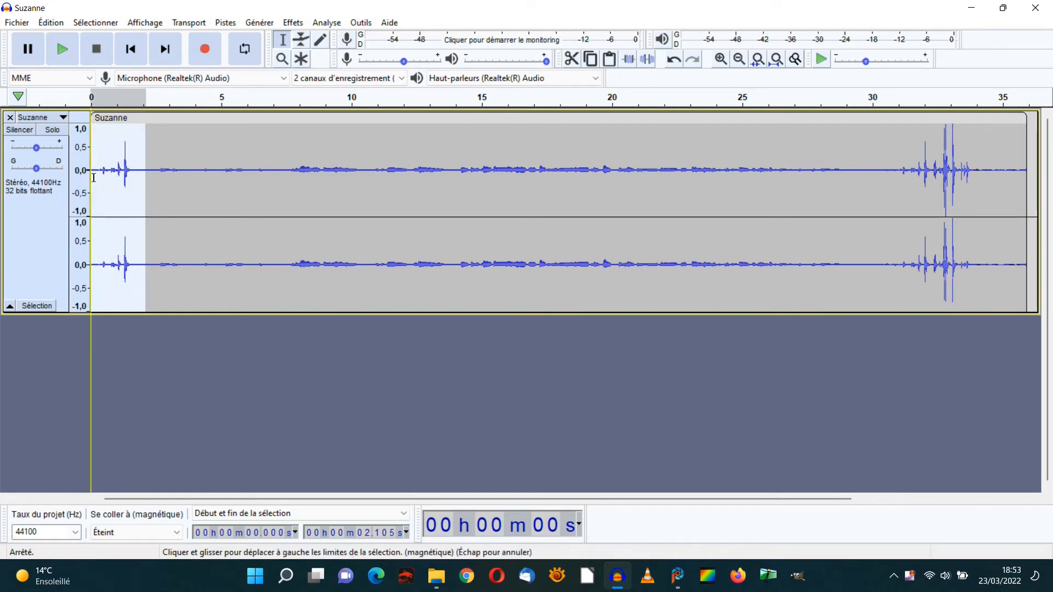
left_click(570, 60)
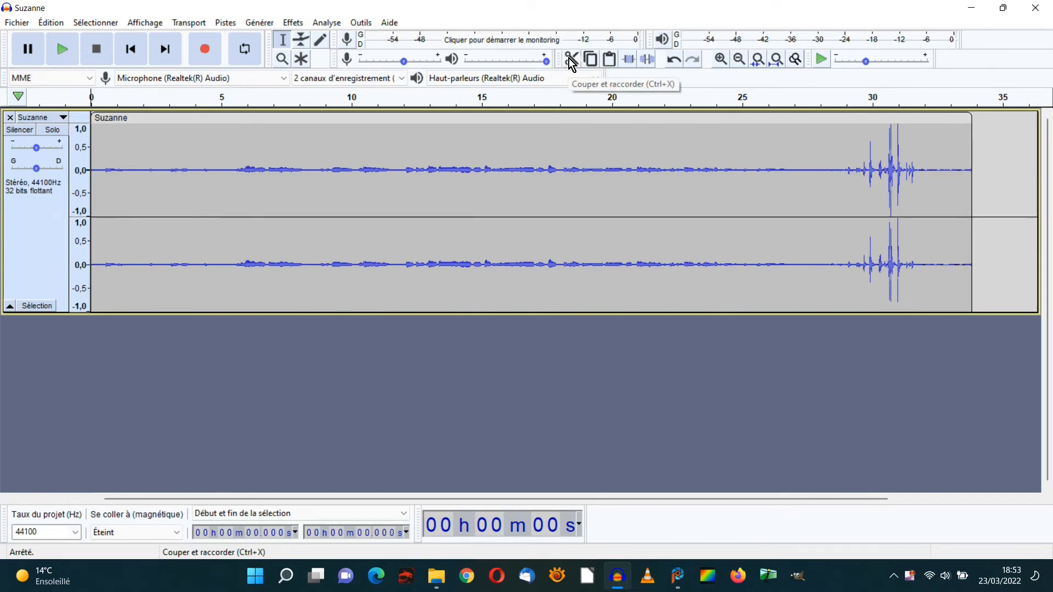
left_click_drag(833, 178, 971, 195)
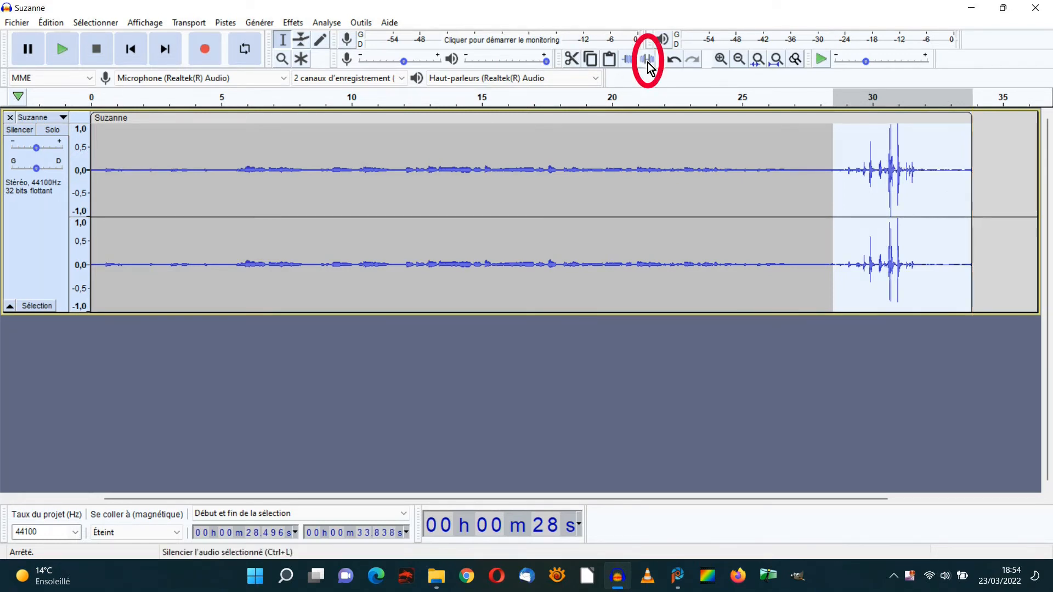
left_click(648, 59)
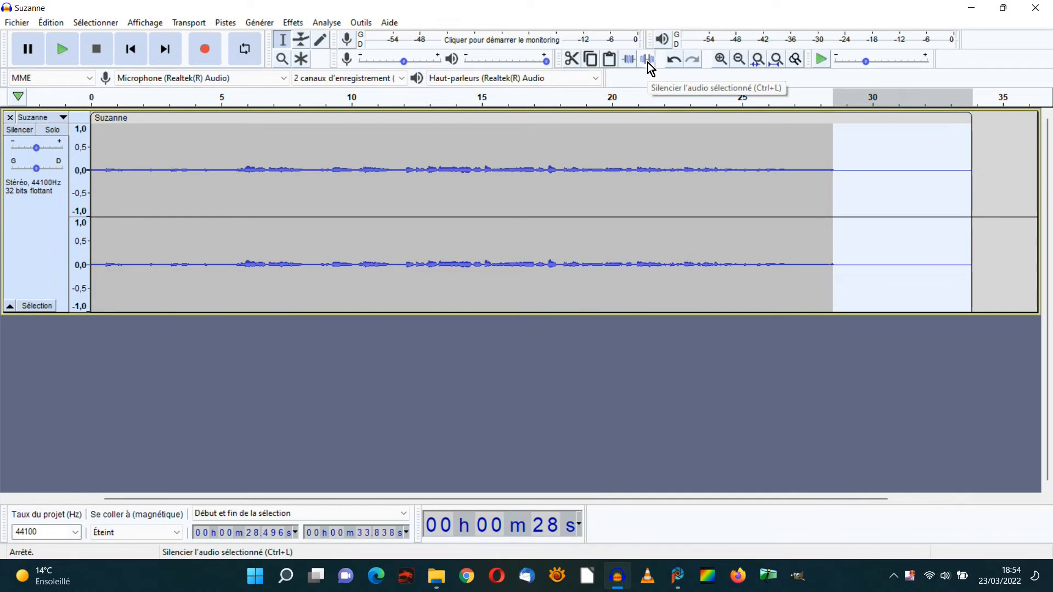
Amplify the whole Suzanne track by 15 dB and play it back.
left_click(31, 242)
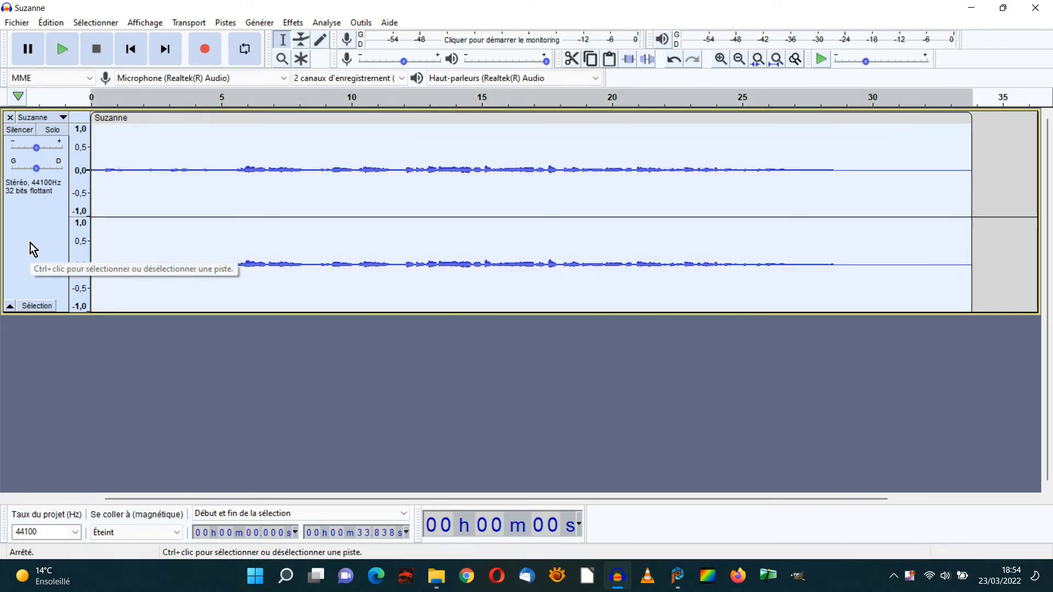
left_click(294, 23)
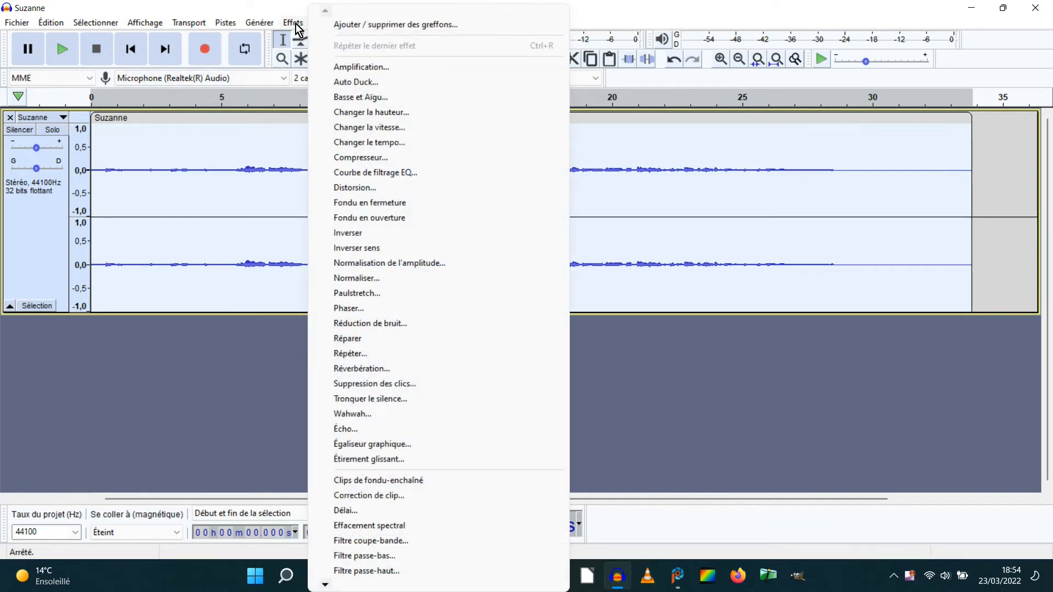
left_click(369, 69)
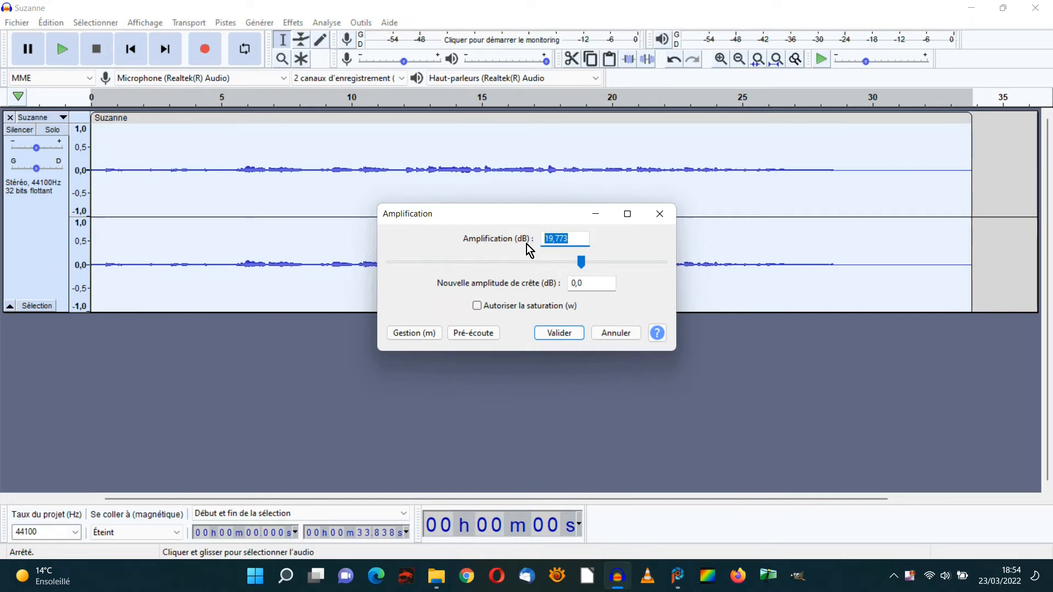
type("15")
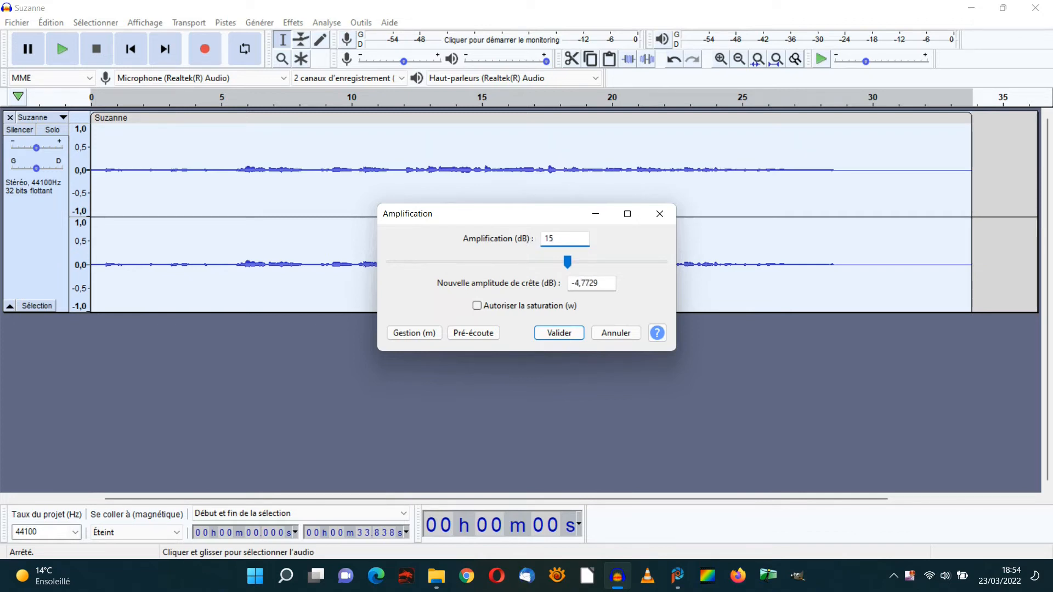
left_click(555, 335)
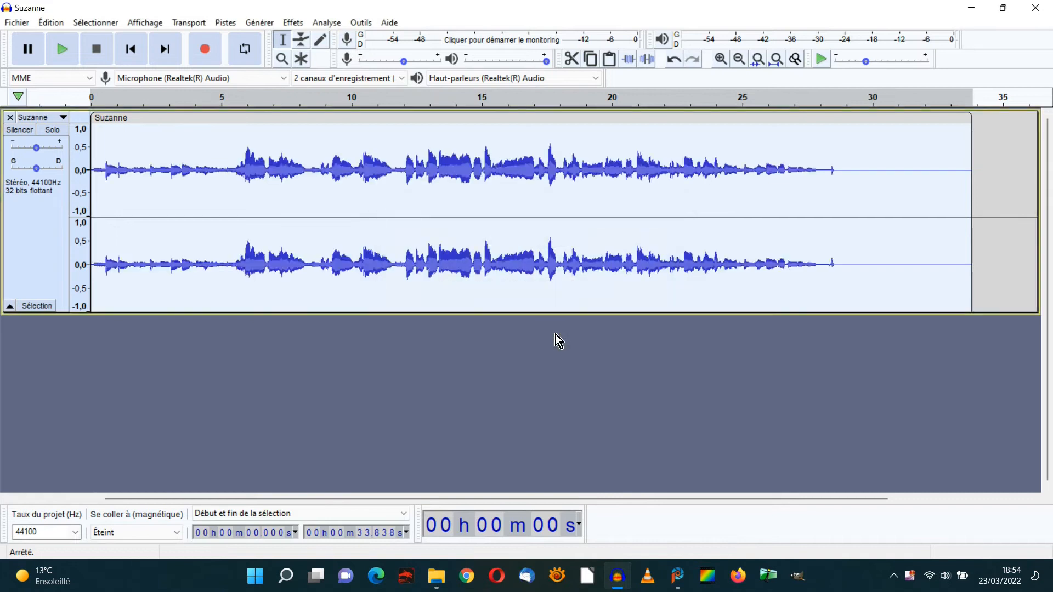
left_click(62, 49)
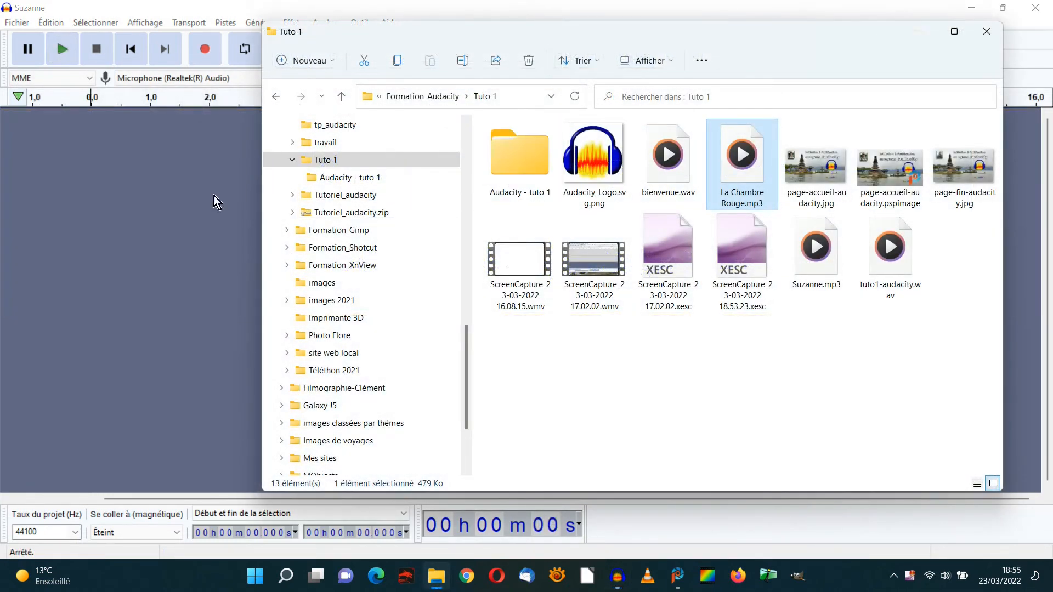
Import La Chambre Rouge.mp3 from the Tuto 1 folder, clear the selection and play its opening seconds.
left_click_drag(214, 196, 169, 208)
left_click(173, 358)
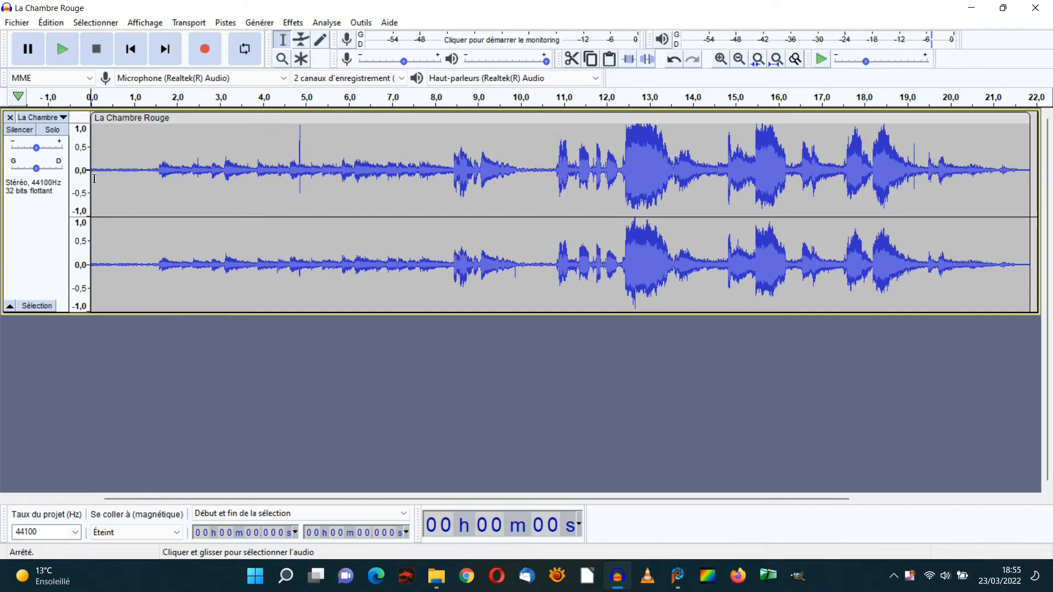
left_click(62, 51)
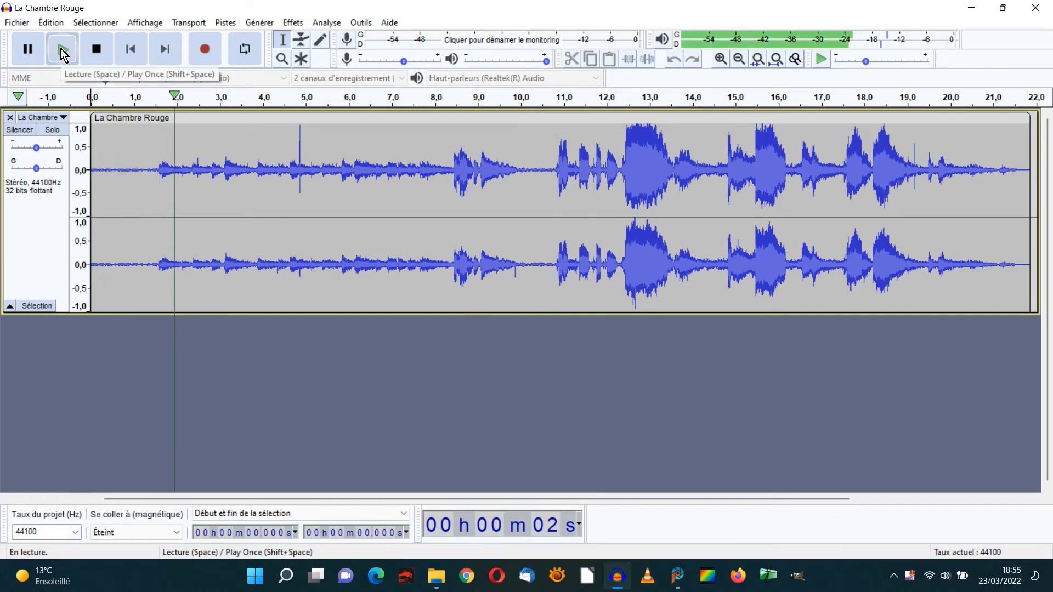
left_click(96, 50)
Preview the noise-only passage in the first 1.36 s and take it as the Noise Reduction profile.
left_click_drag(150, 181, 91, 148)
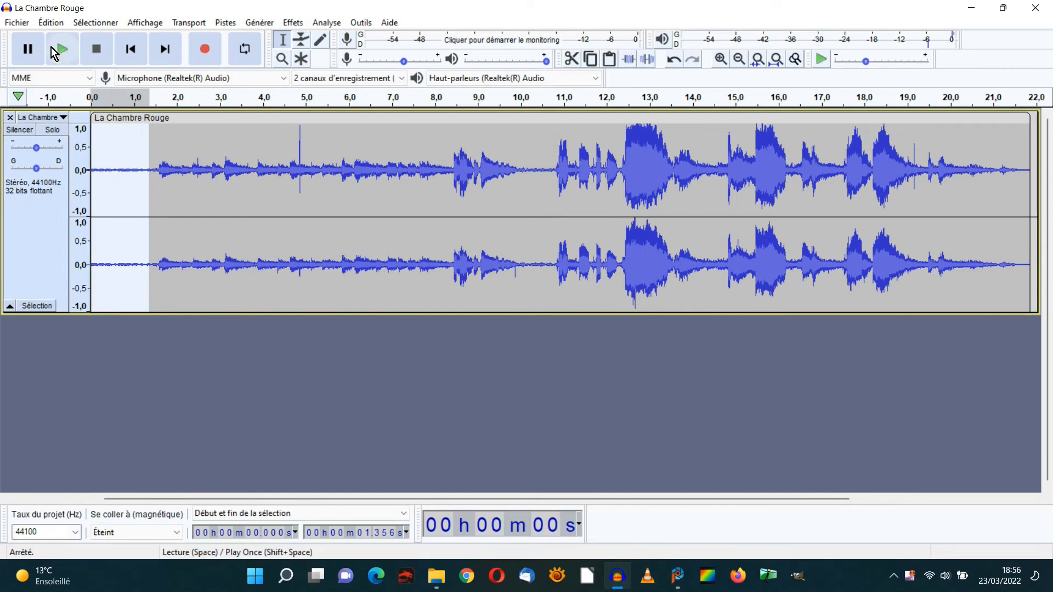
left_click(59, 52)
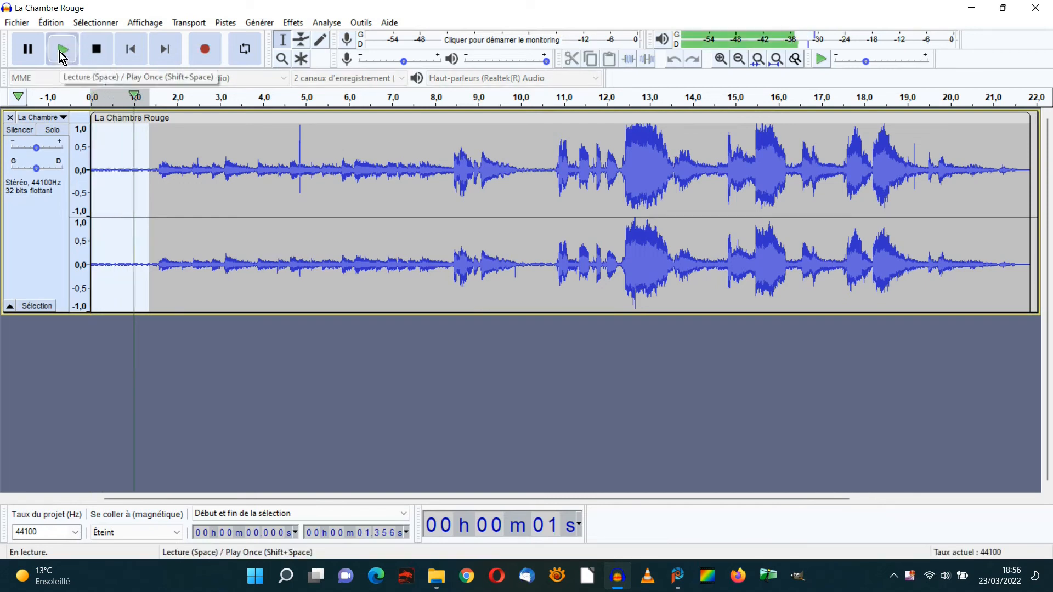
left_click(294, 23)
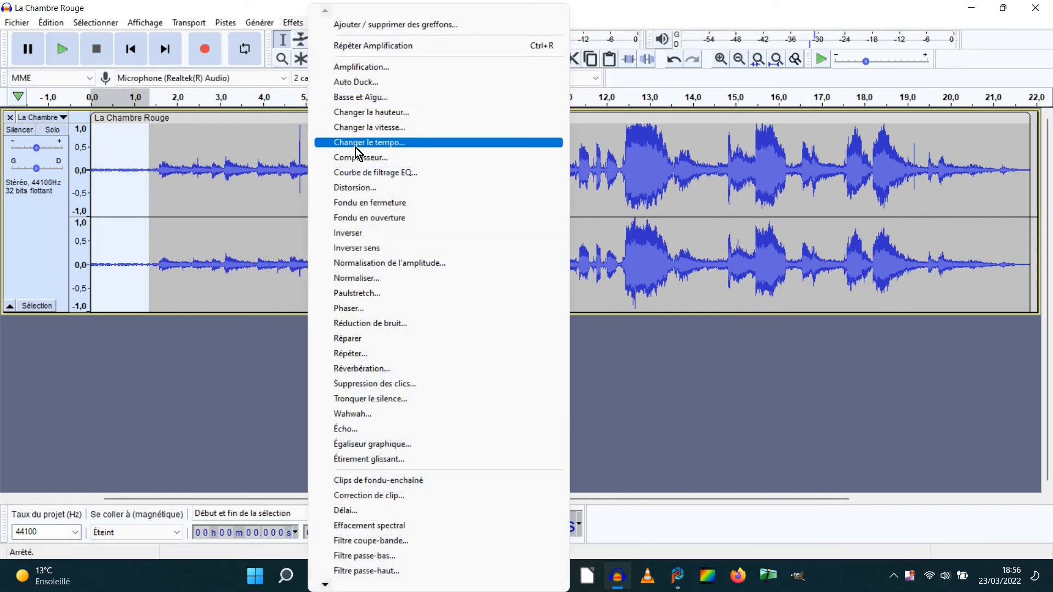
left_click(370, 324)
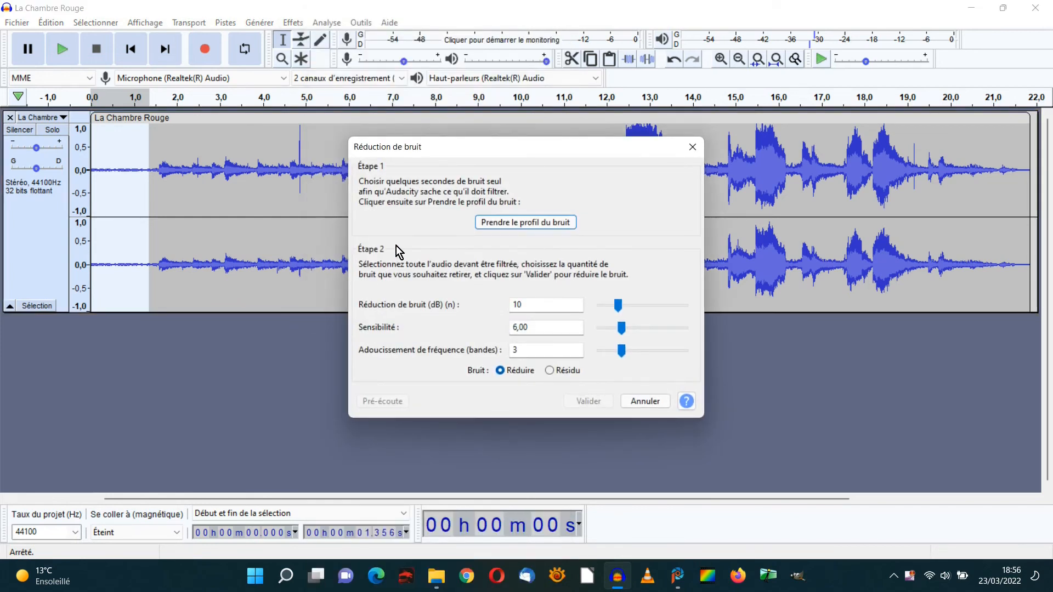
left_click(525, 223)
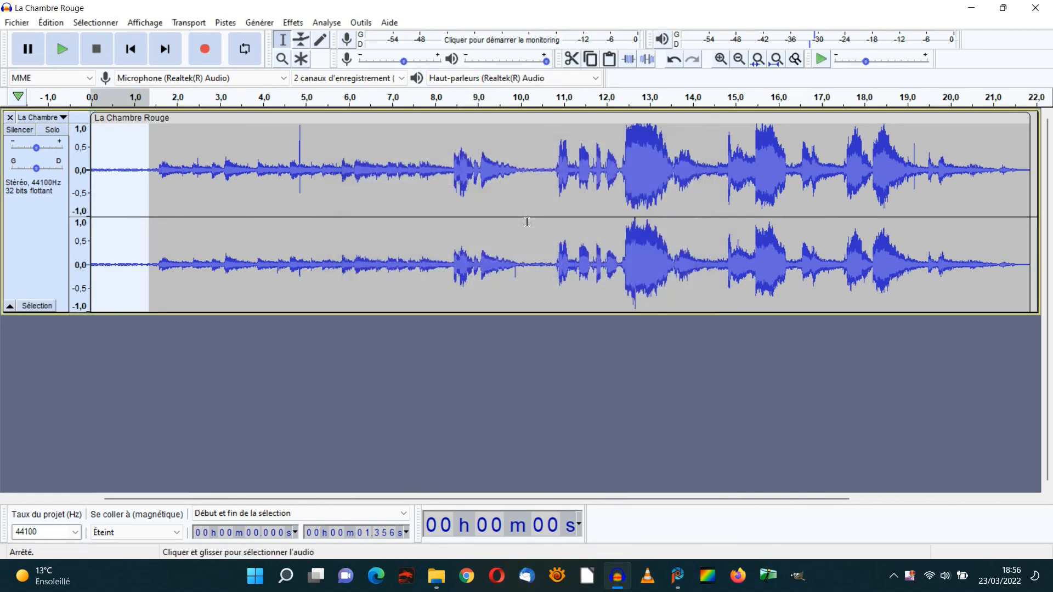
Apply Noise Reduction to the whole track with 10 dB, sensitivity 6.00 and 3 smoothing bands, and replay it from the start.
left_click(48, 241)
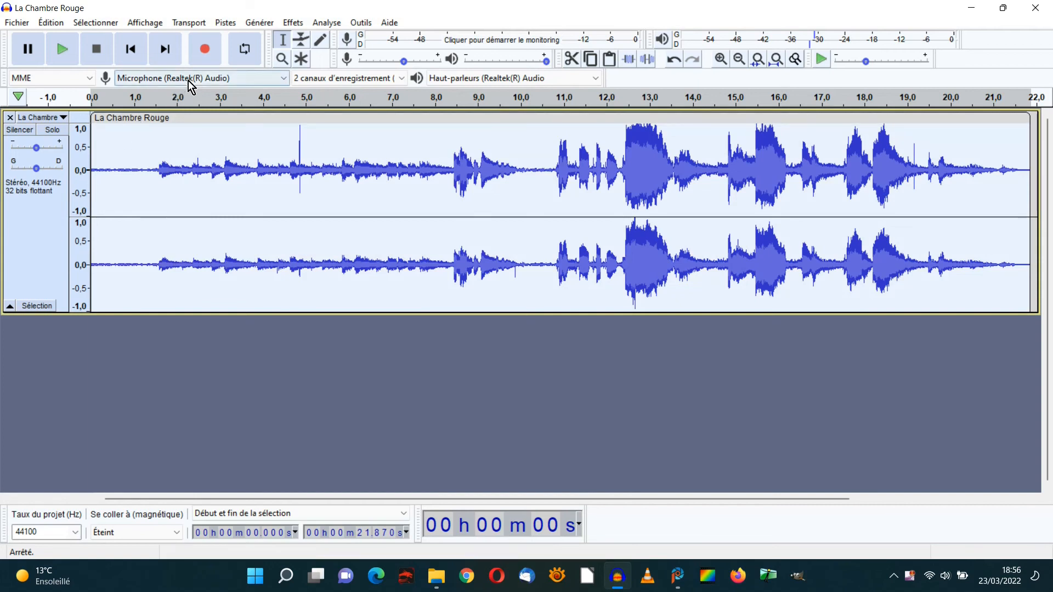
left_click(296, 23)
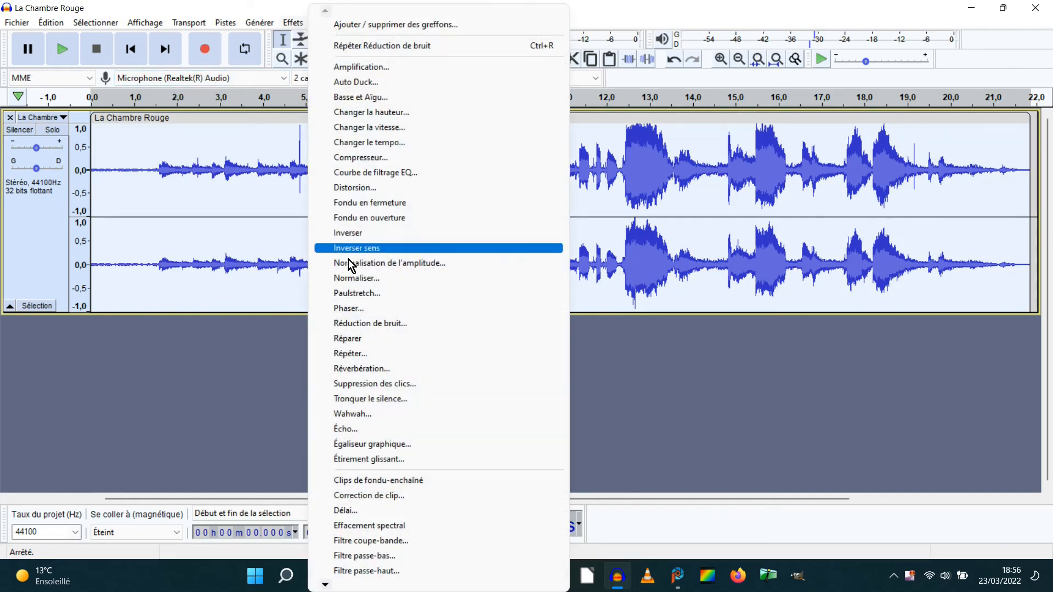
left_click(371, 326)
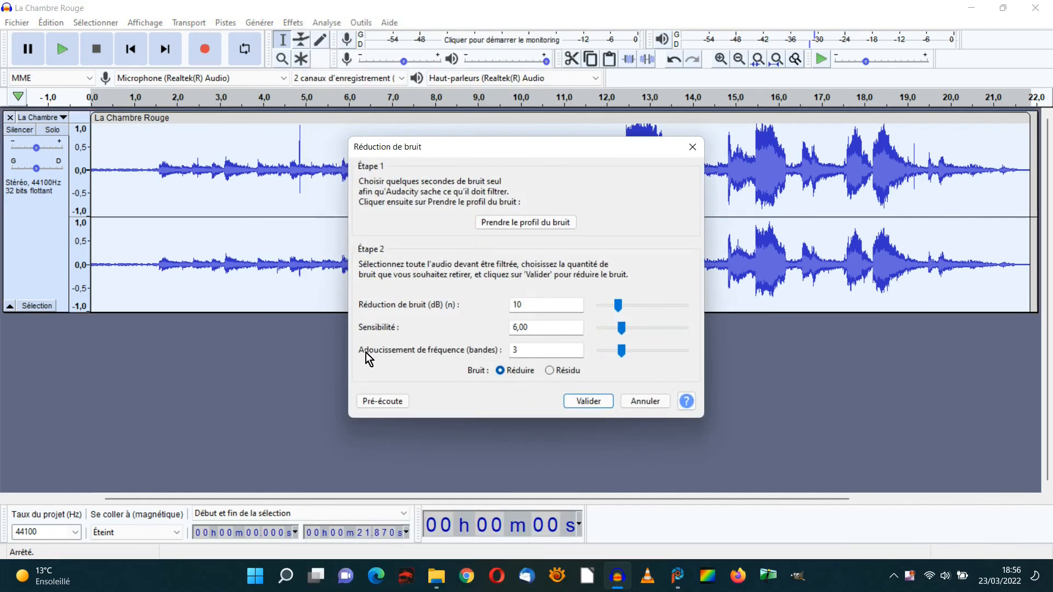
left_click_drag(536, 304, 506, 309)
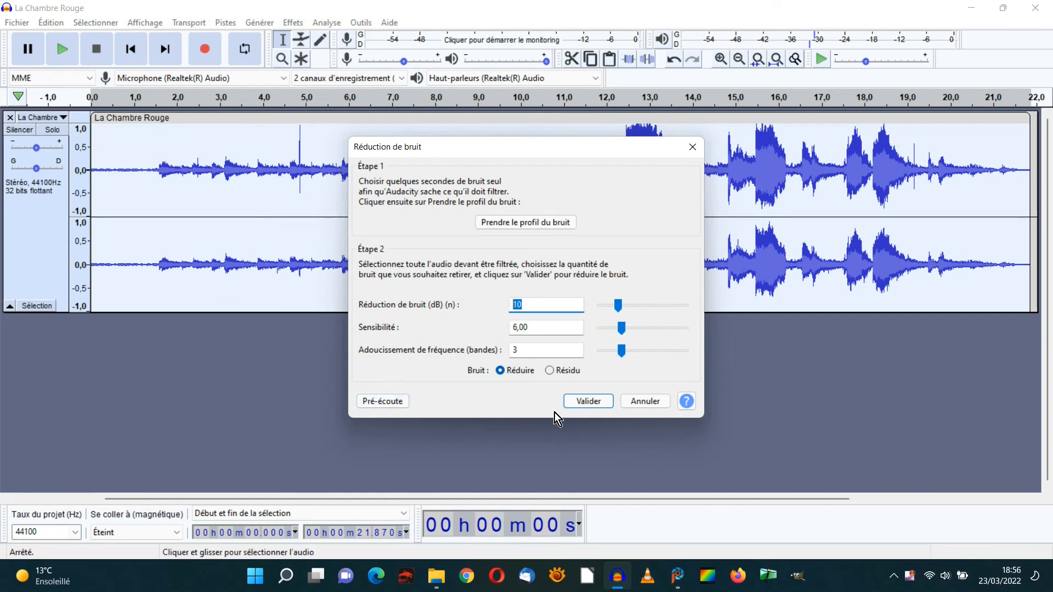
left_click(591, 403)
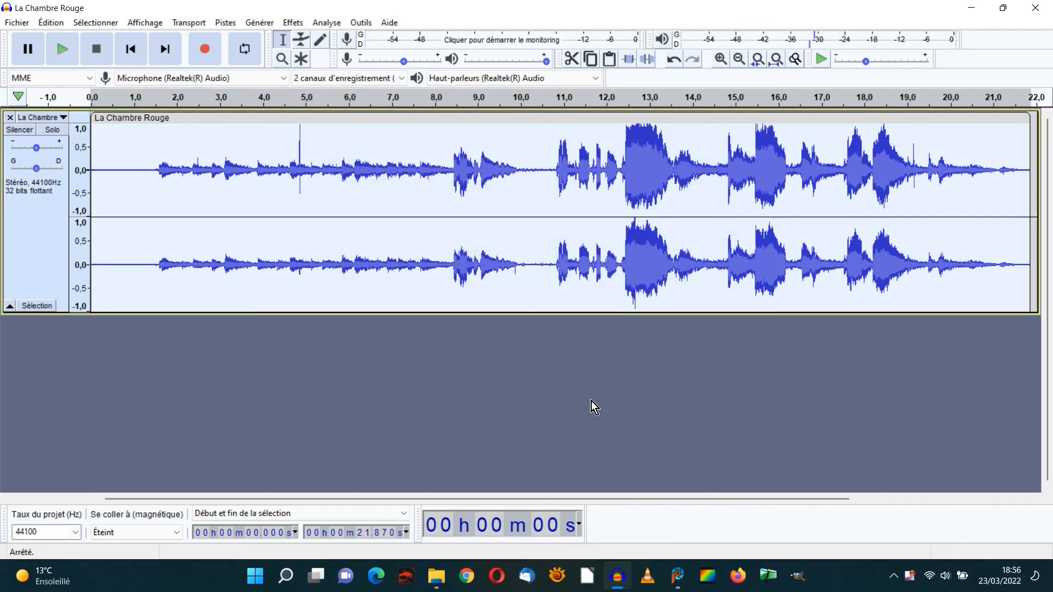
left_click(130, 48)
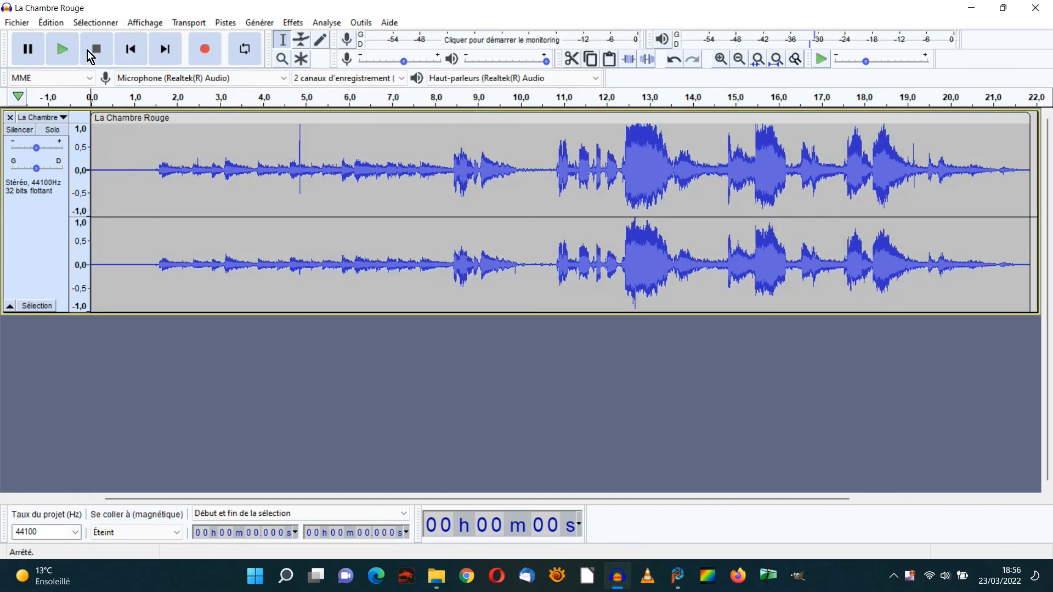
left_click(62, 50)
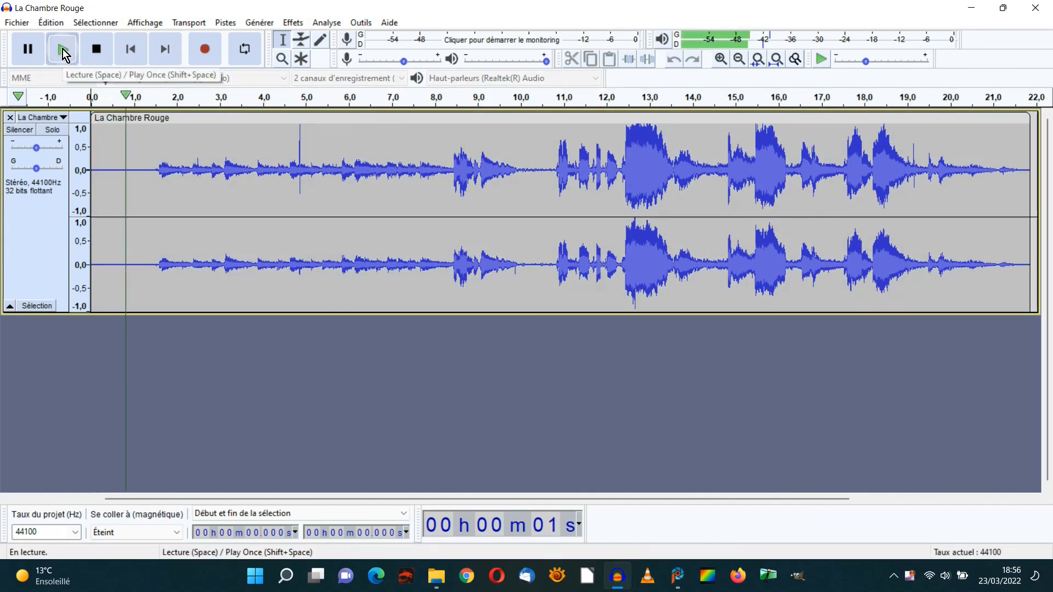